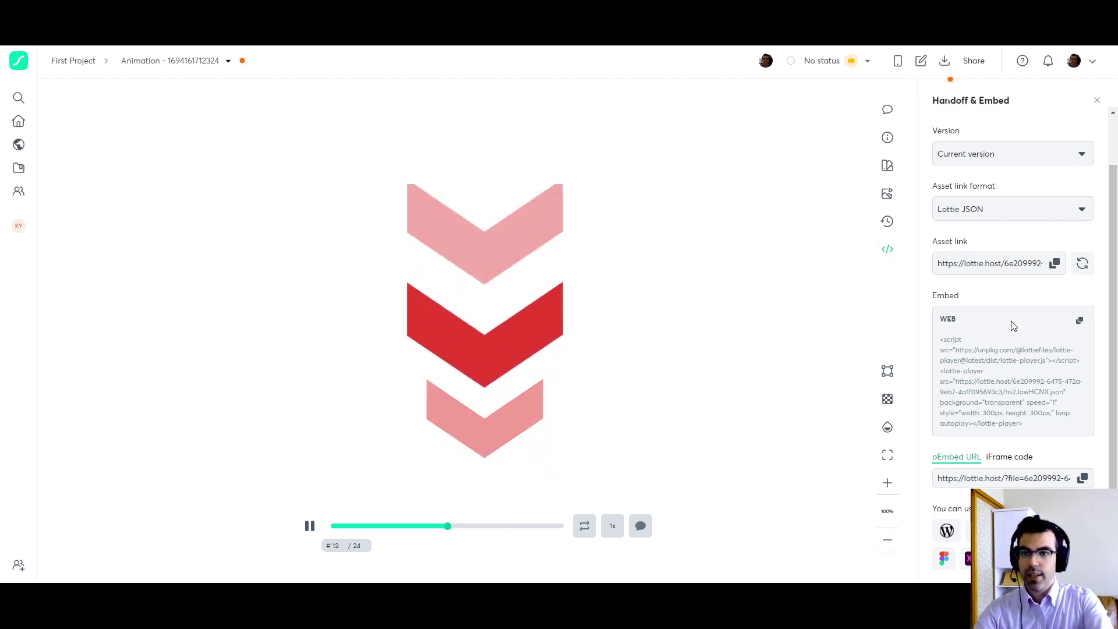
Check the asset link formats, keep Lottie JSON, and copy the web embed code of the arrow animation
left_click(1026, 208)
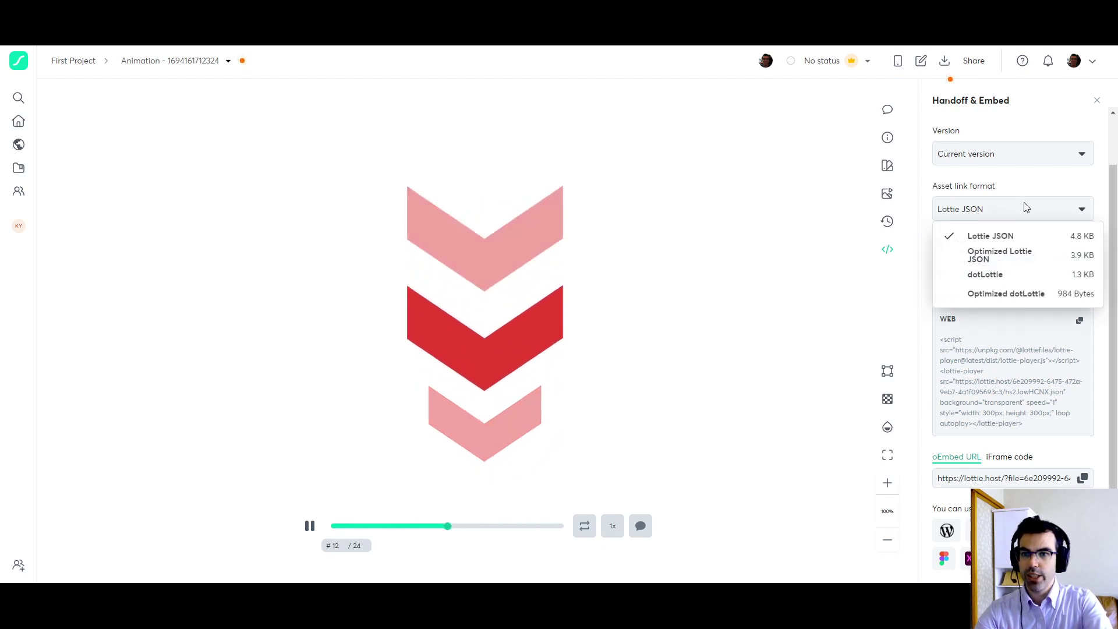
left_click(1024, 213)
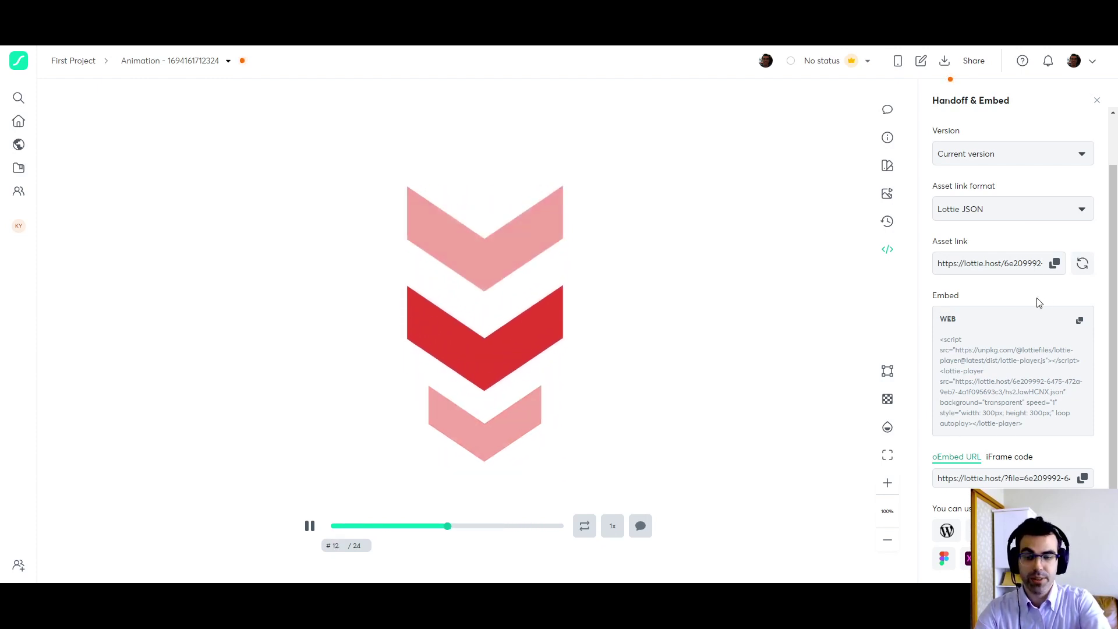
left_click(1079, 321)
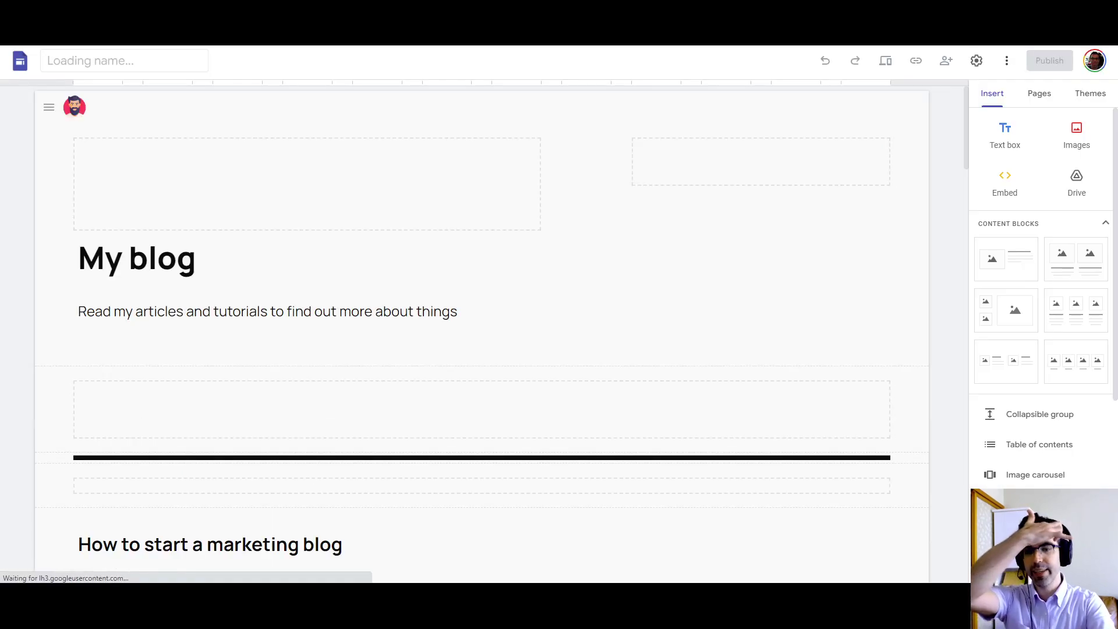
In Google Sites, open the About Animations page and paste the copied Lottie code into a new code embed above the footer
left_click(1039, 98)
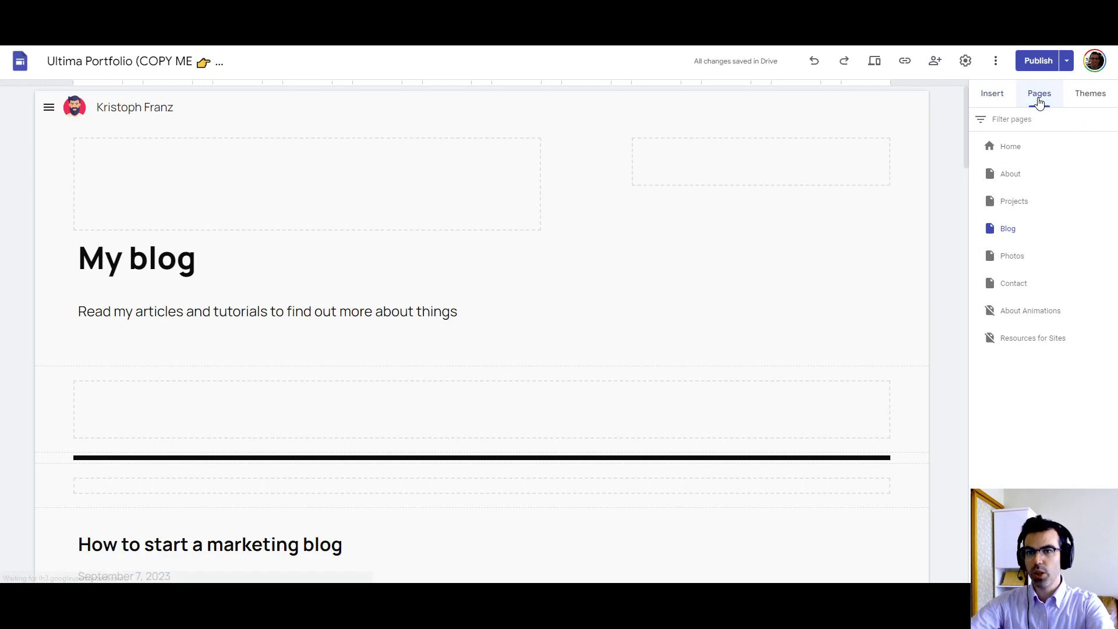
left_click(991, 313)
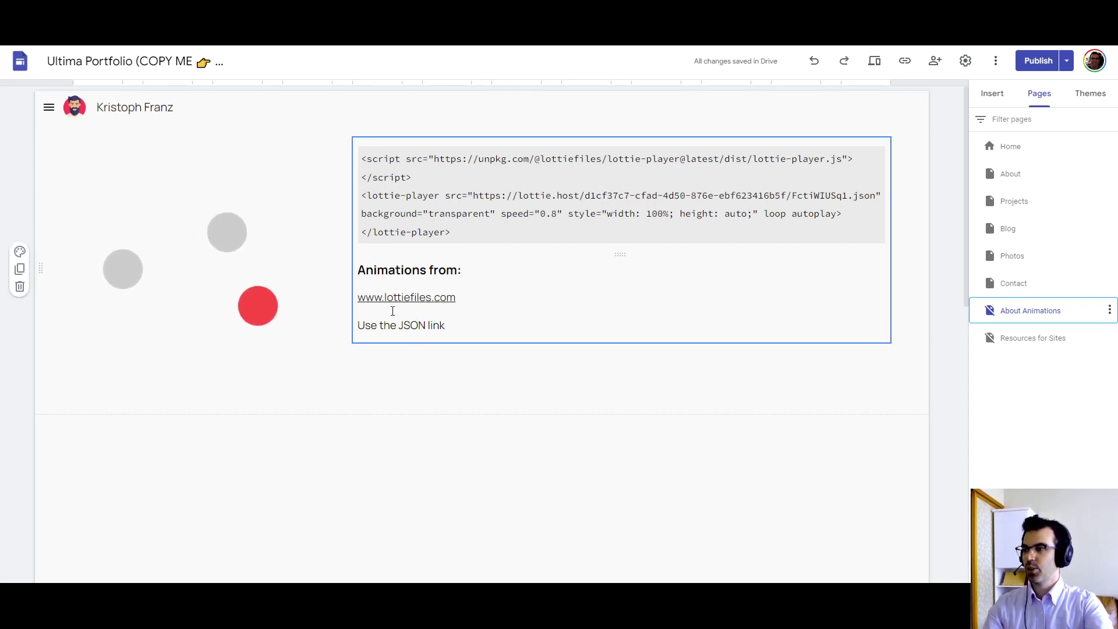
scroll(465, 465, "down", 5)
scroll(440, 358, "down", 4)
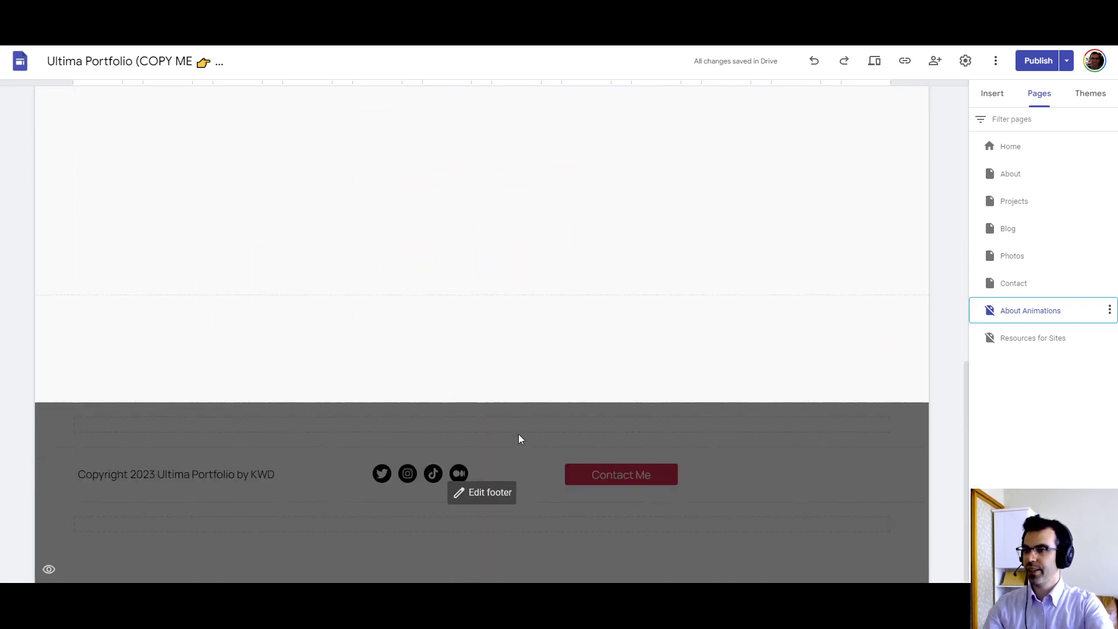
double_click(370, 345)
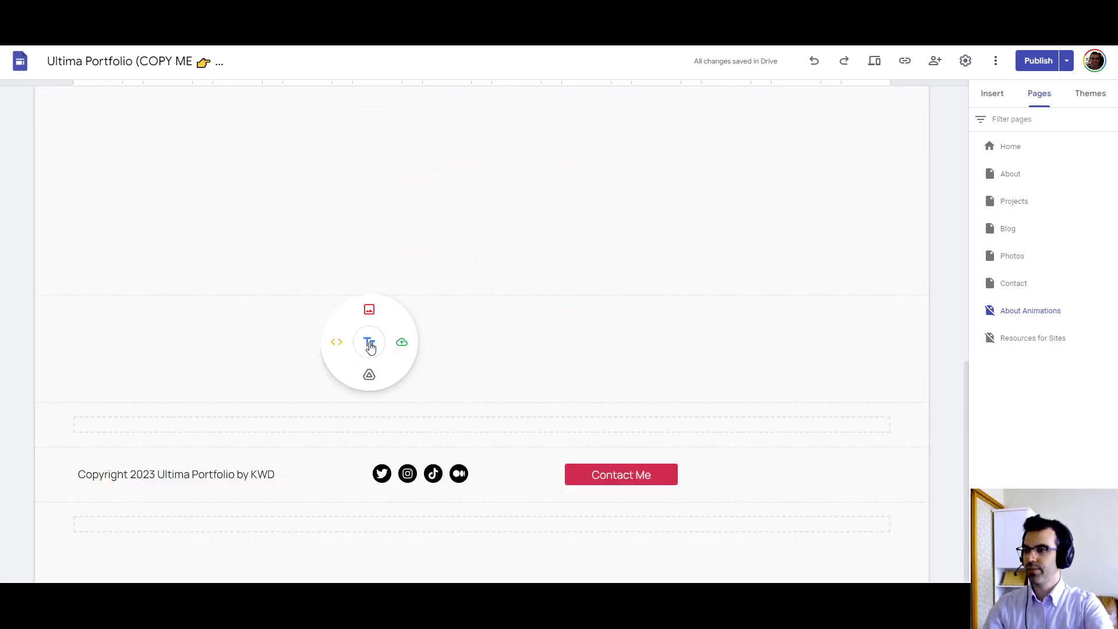
left_click(336, 343)
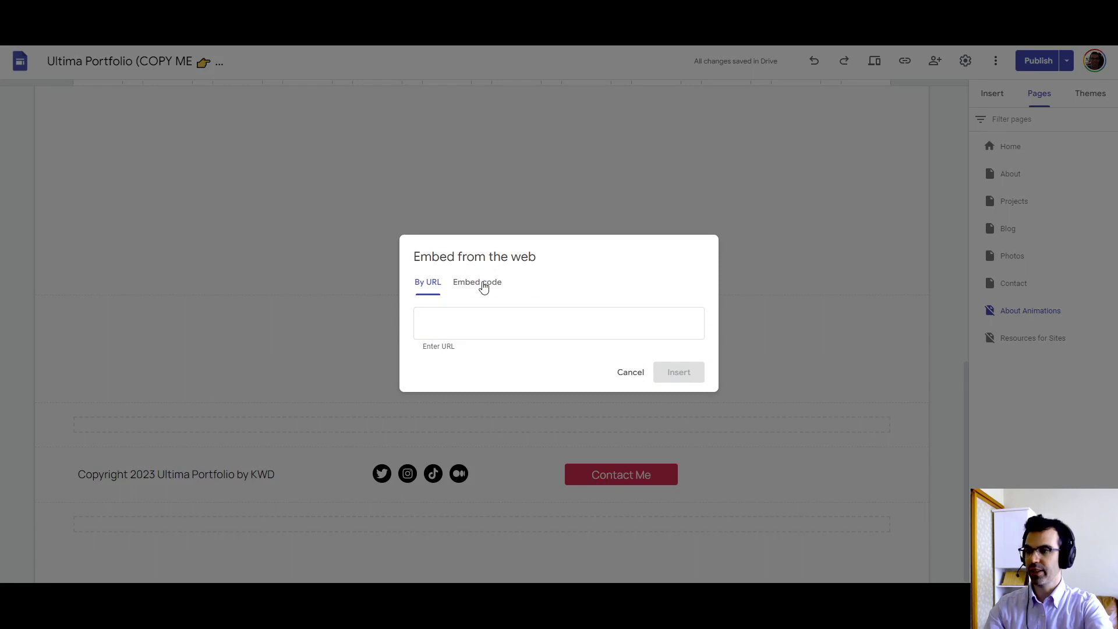
left_click(485, 284)
key("ctrl+v")
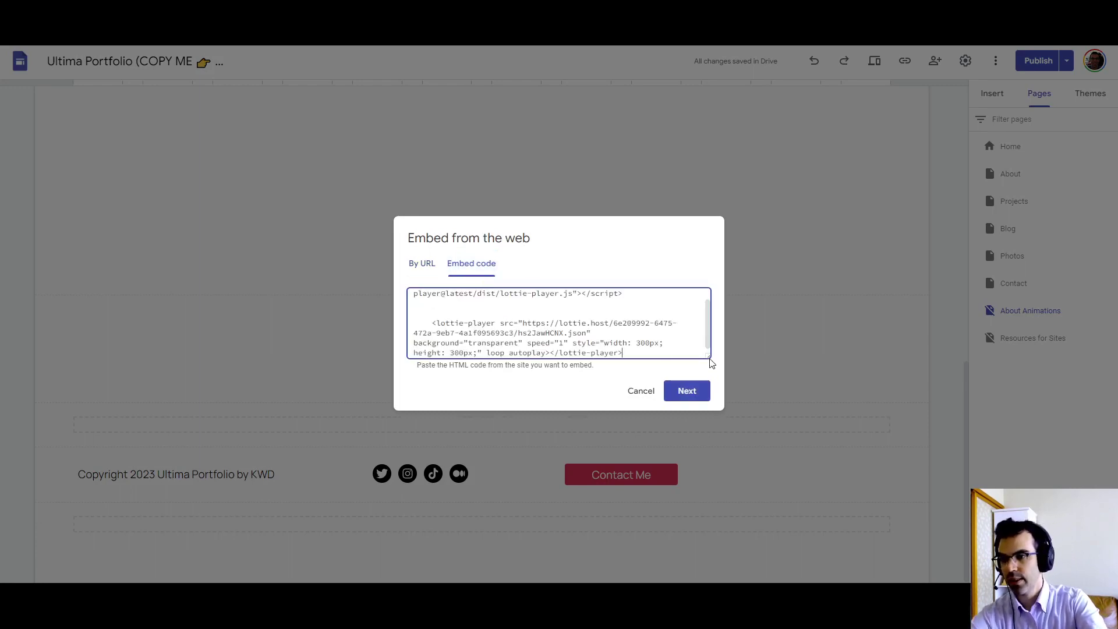
left_click_drag(708, 356, 923, 478)
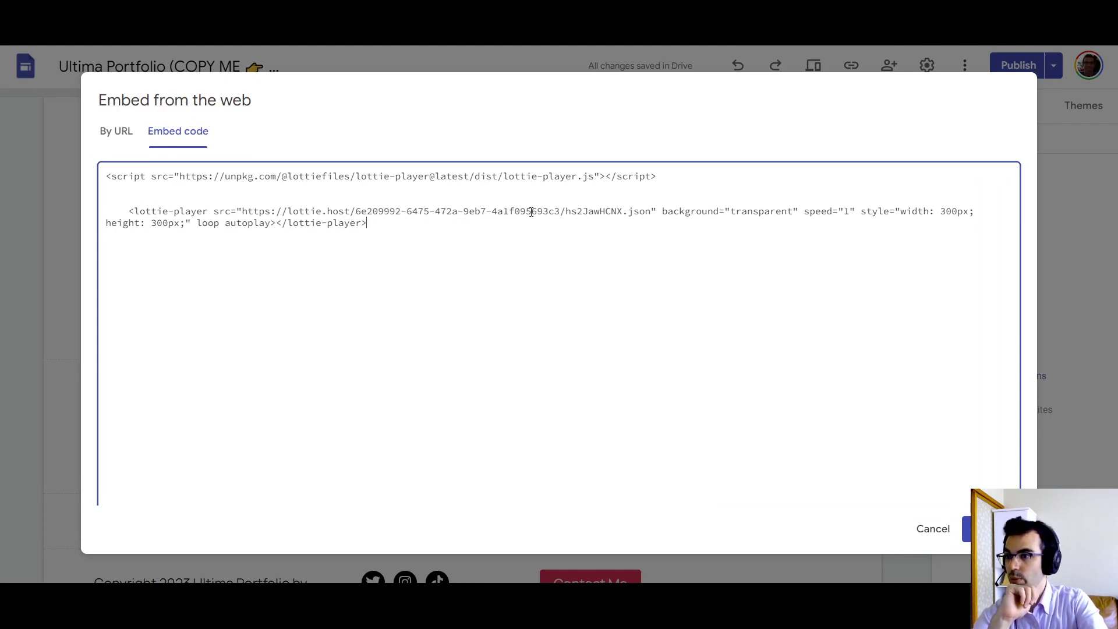
Try an animation speed of 0.5 in the embed code and restore it to 1
left_click_drag(628, 212, 653, 213)
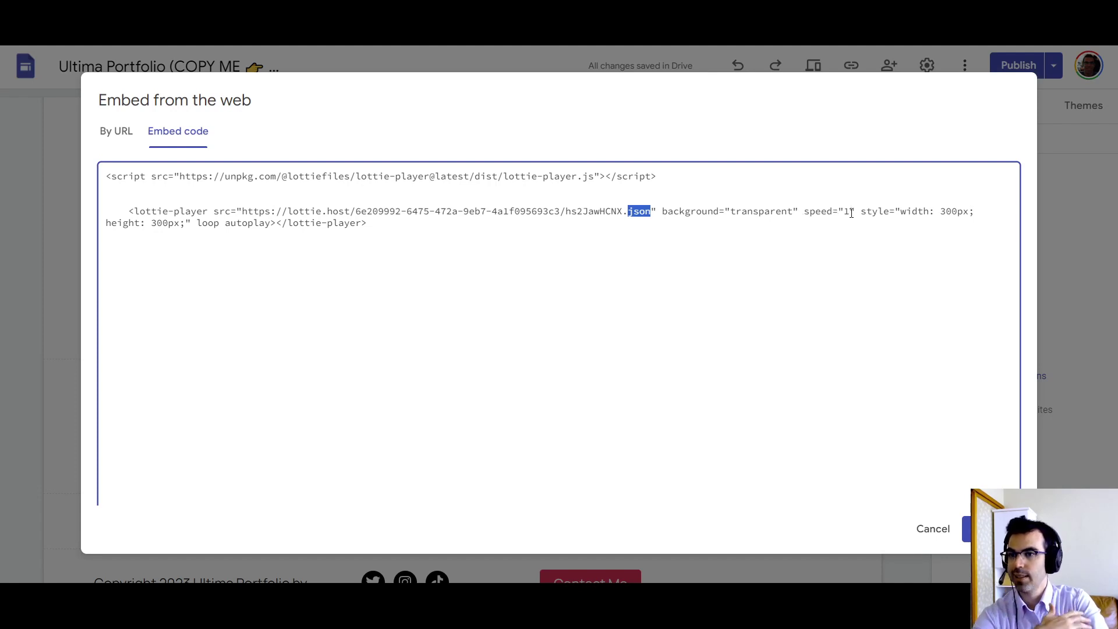
left_click_drag(851, 213, 840, 214)
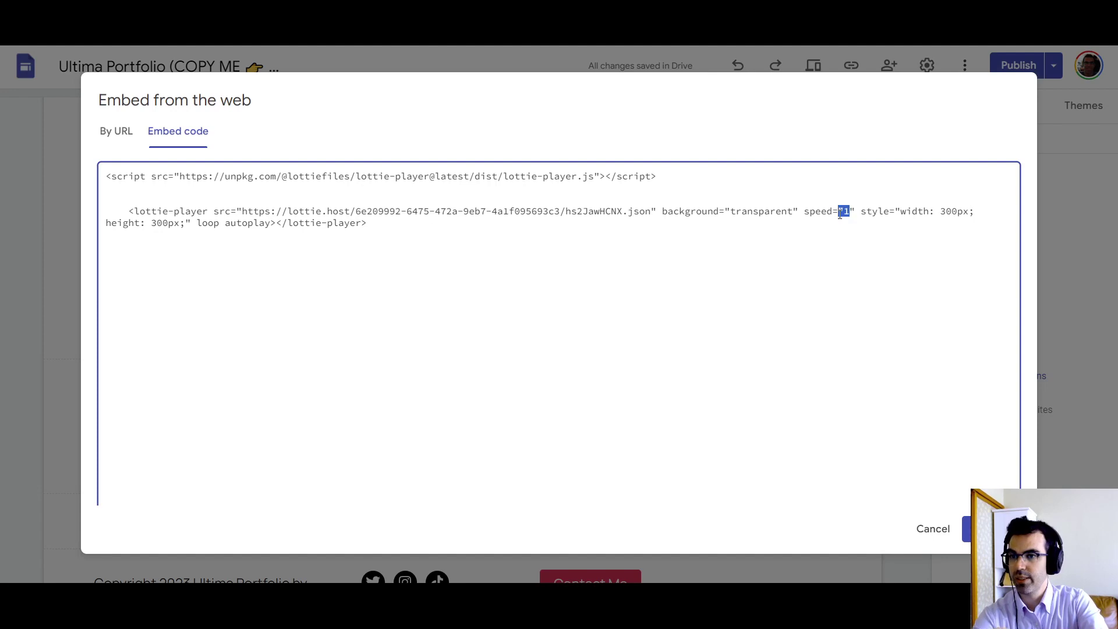
left_click(852, 213)
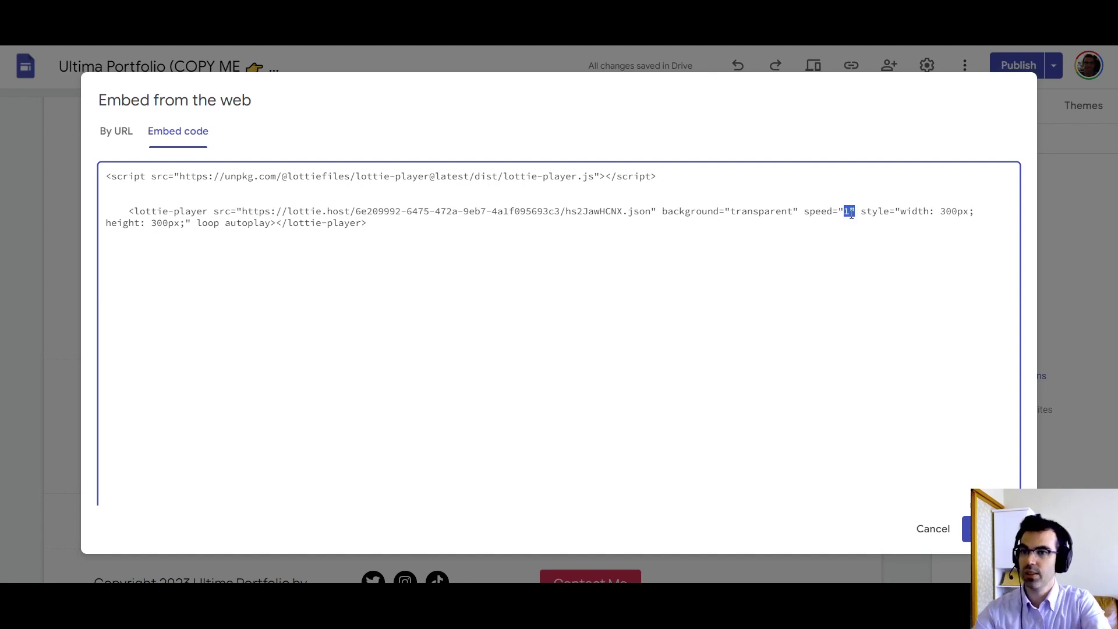
left_click(851, 215)
key("BackSpace")
type("1")
key("BackSpace")
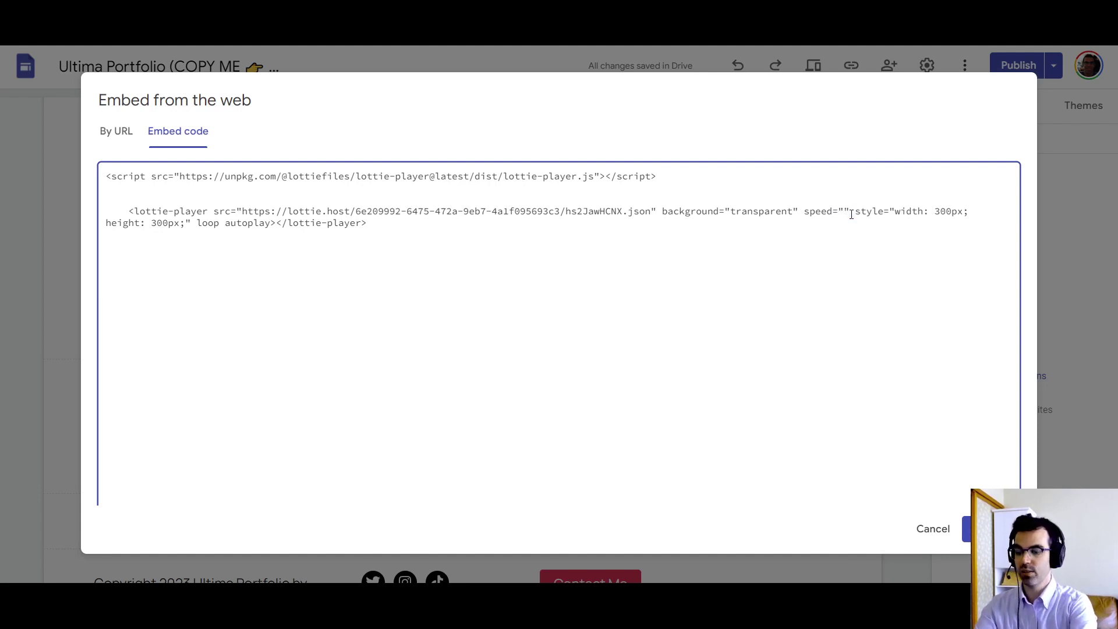
type("0.5")
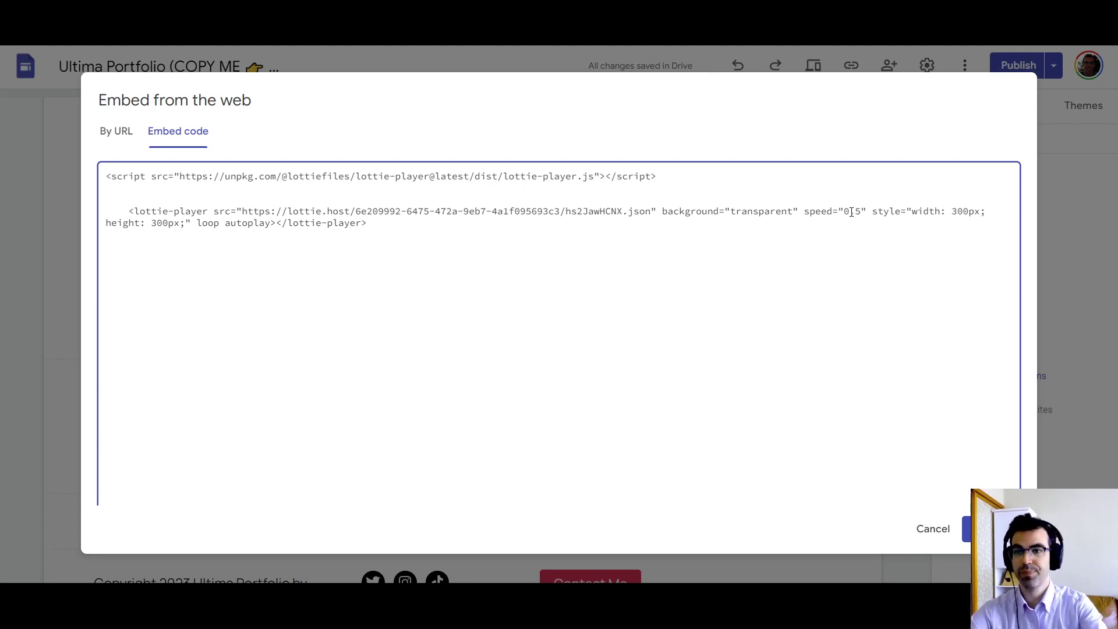
key("BackSpace")
key("BackSpace")
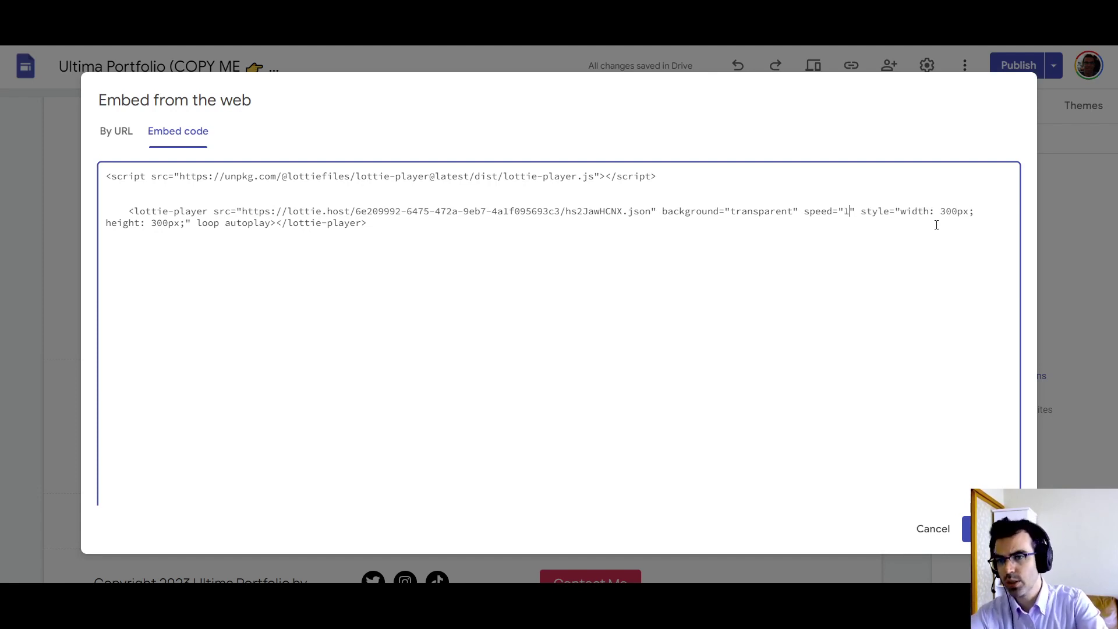
Remove the height declaration from the player's style, keeping only width: 300px, and insert the embed on the page
left_click_drag(901, 211, 966, 211)
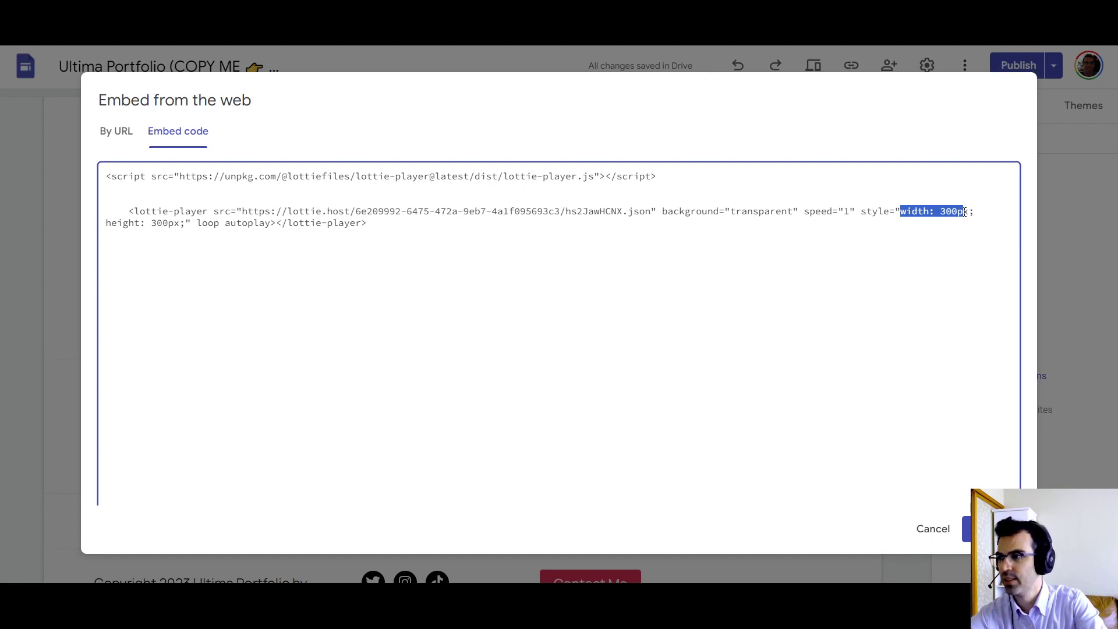
left_click(964, 211)
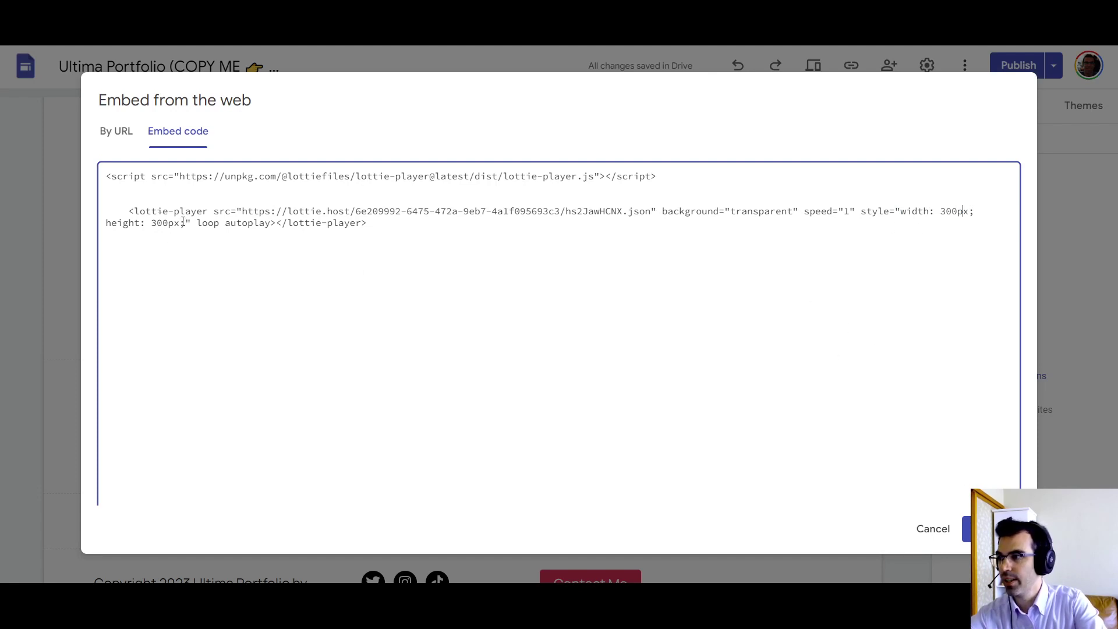
left_click_drag(184, 223, 106, 223)
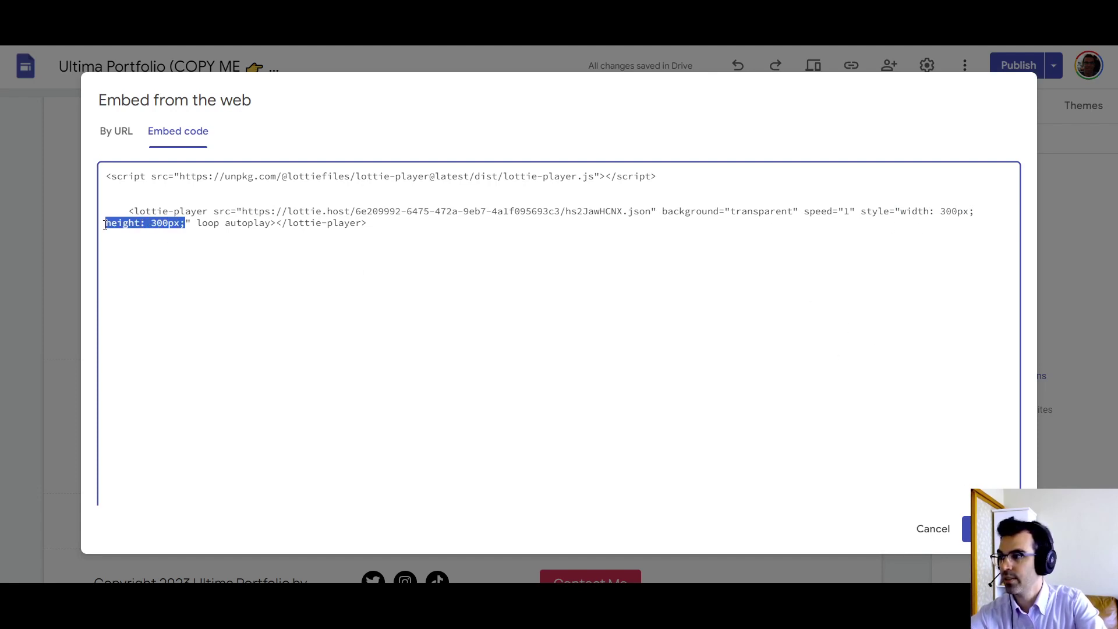
key("BackSpace")
key("BackSpace")
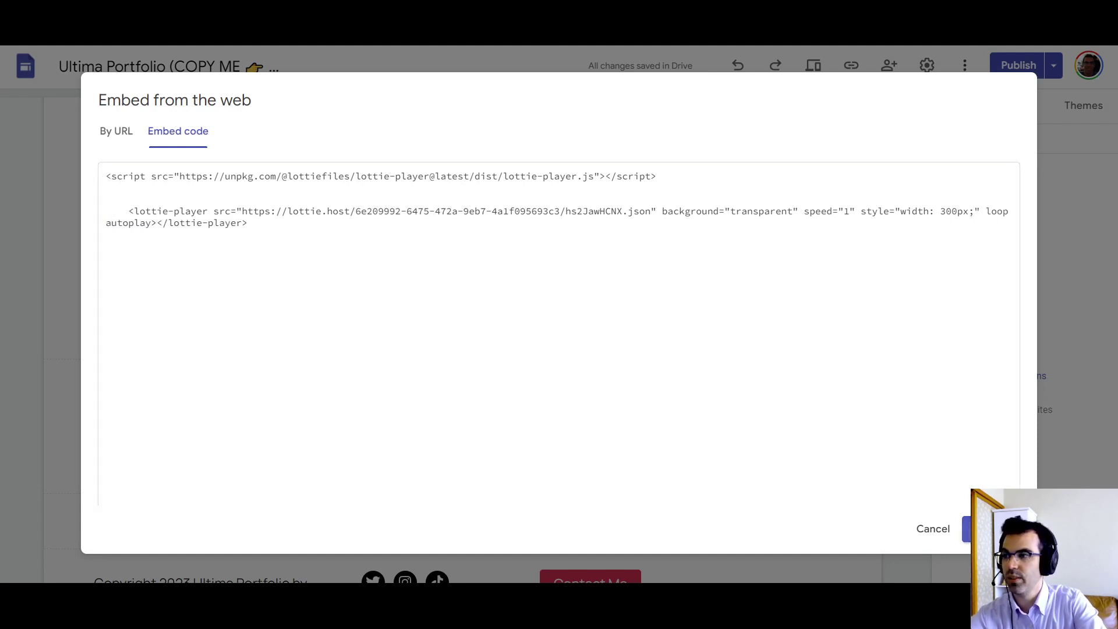
left_click(990, 528)
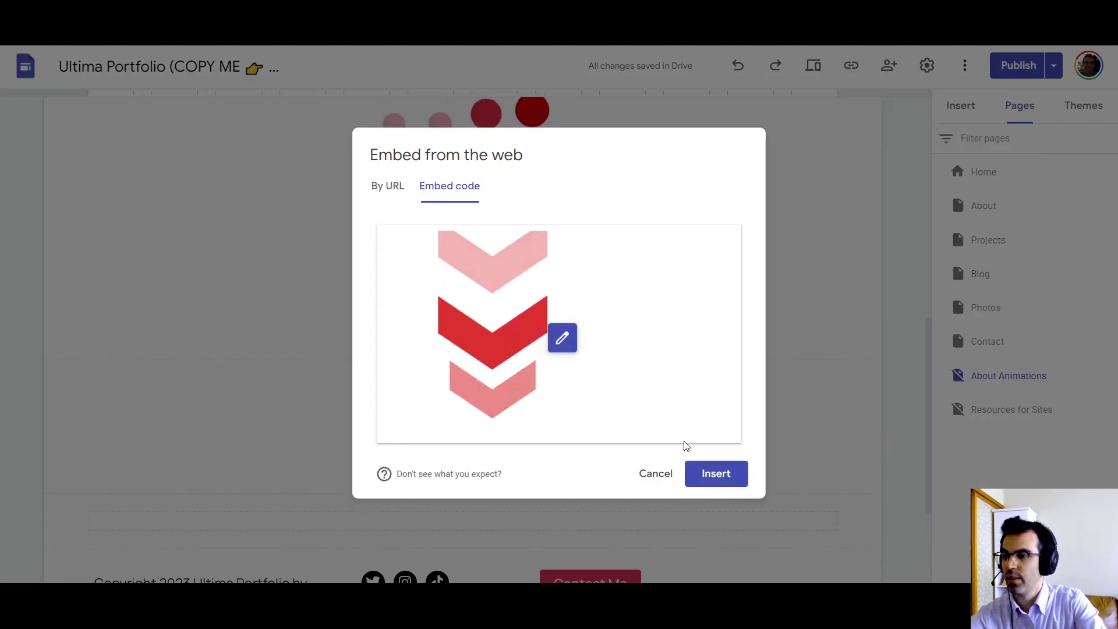
left_click(725, 474)
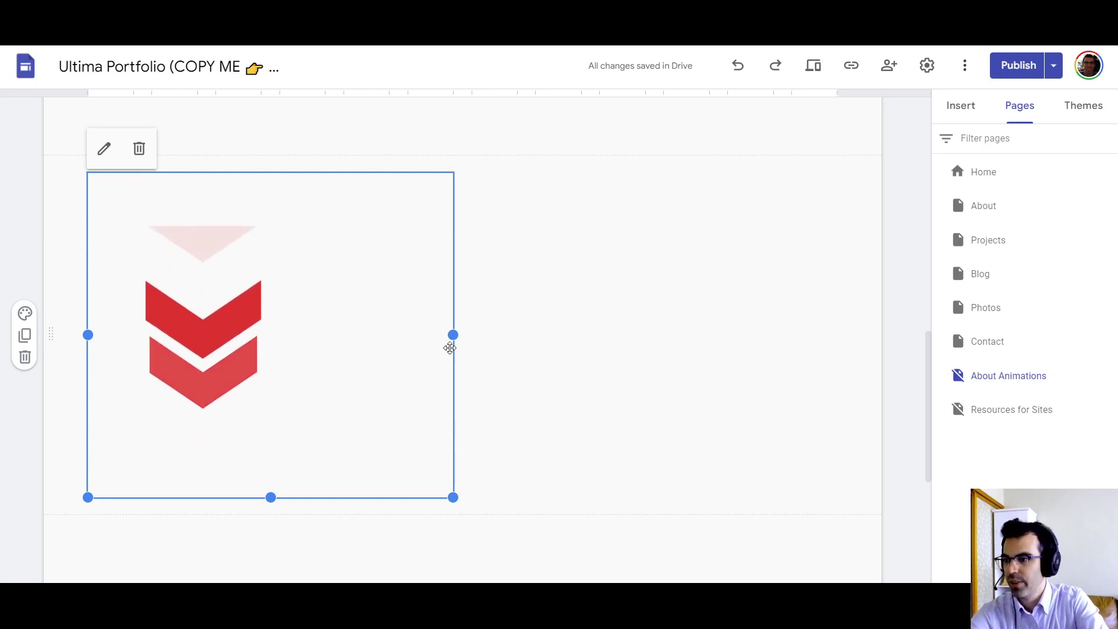
Widen the embedded arrow animation's frame and shorten it to a thin horizontal strip
left_click_drag(453, 335, 582, 368)
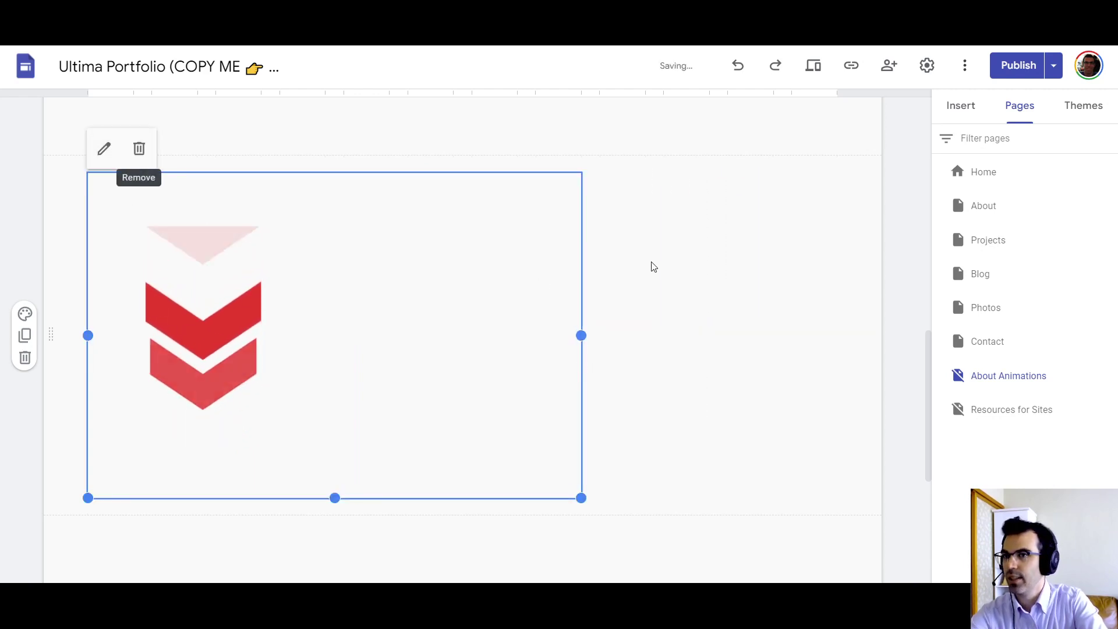
key("ctrl+minus")
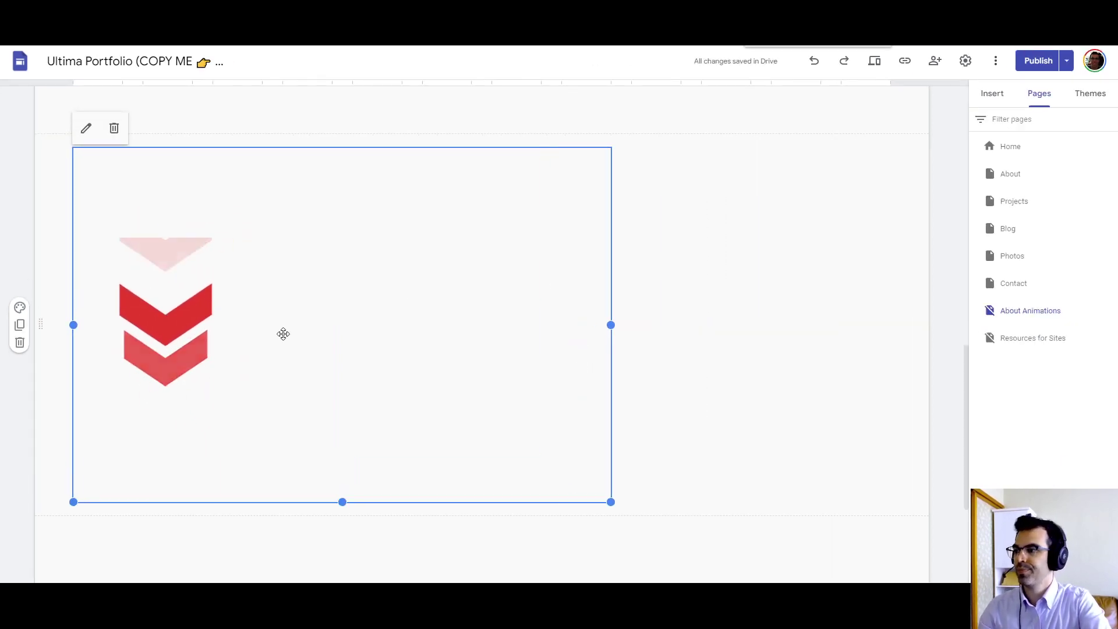
left_click(736, 317)
left_click(302, 334)
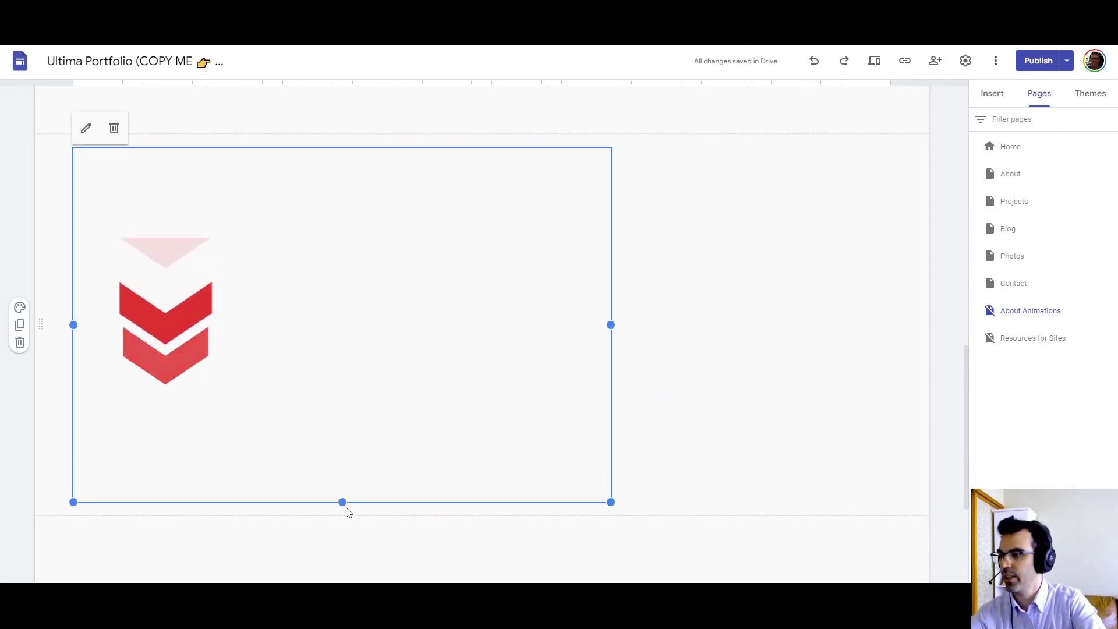
left_click_drag(344, 502, 351, 204)
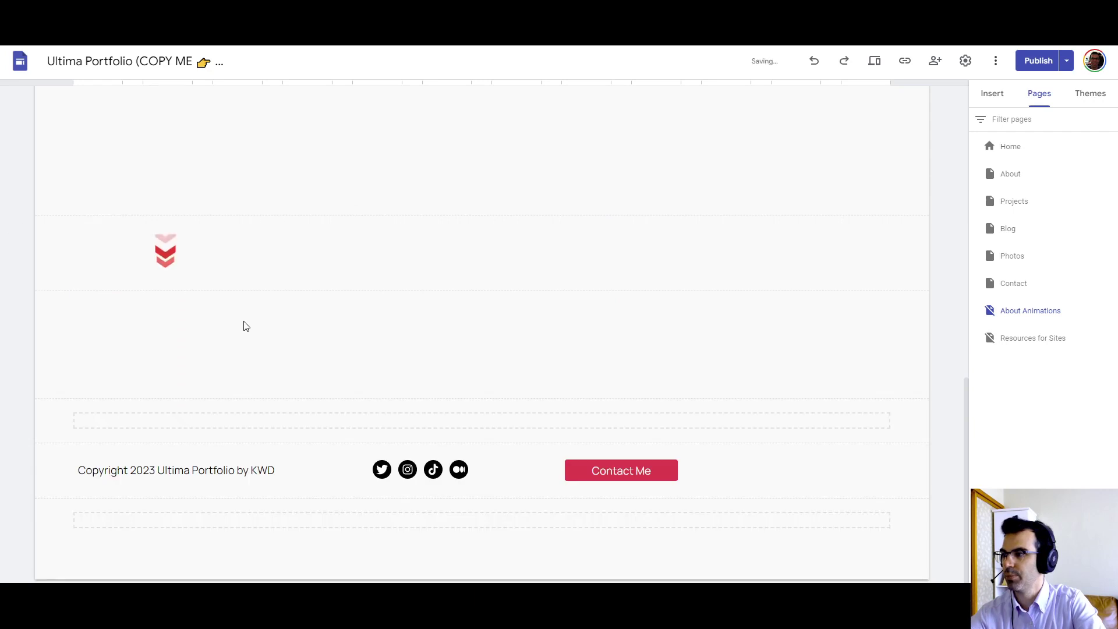
Enlarge the arrow animation's frame in height and narrow it to a roughly square shape, leaving it deselected
left_click(309, 256)
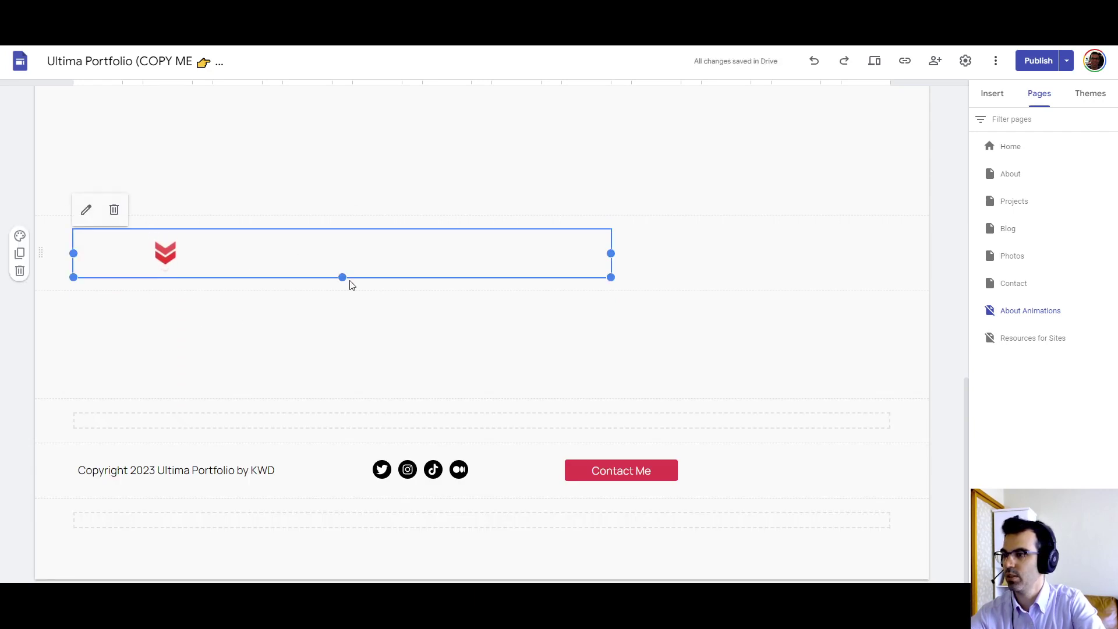
left_click_drag(610, 277, 431, 549)
scroll(431, 549, "down", 3)
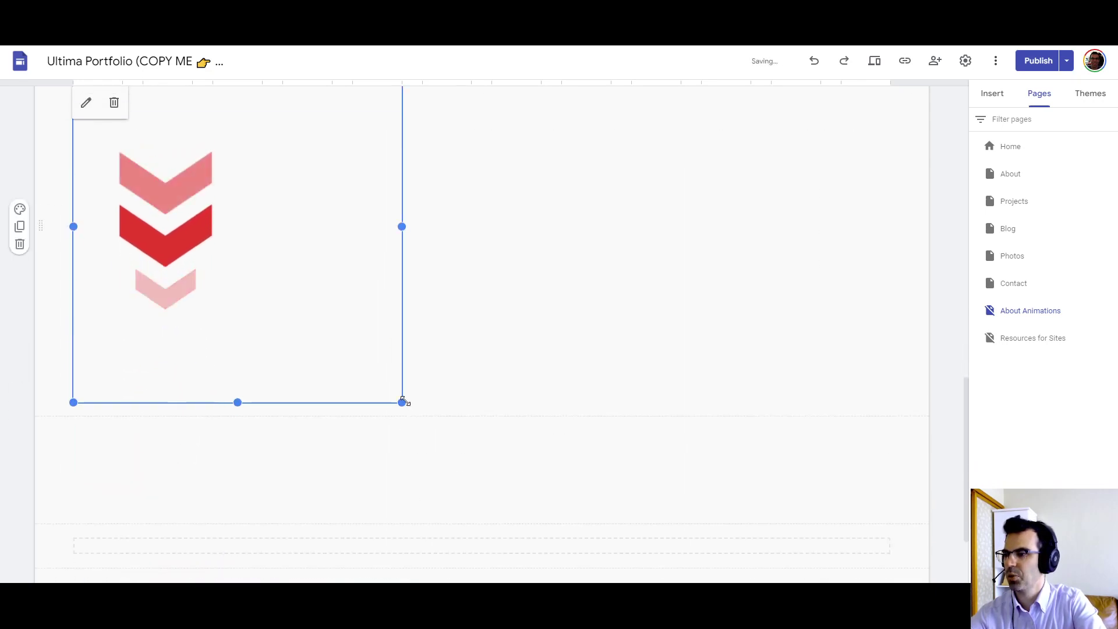
left_click_drag(429, 467, 342, 309)
left_click(482, 289)
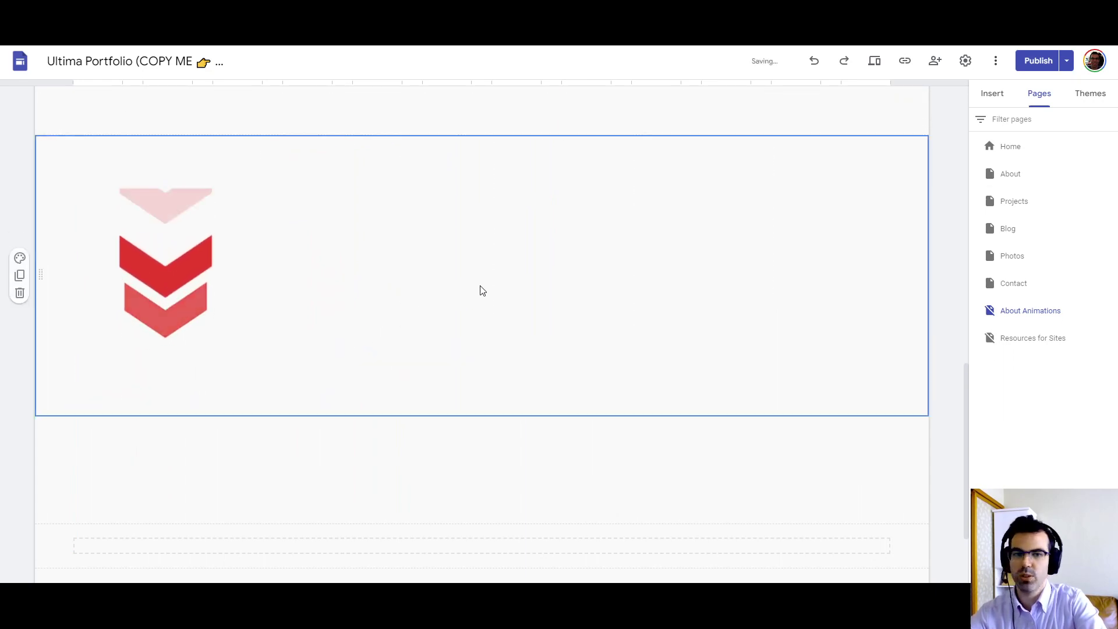
left_click(706, 476)
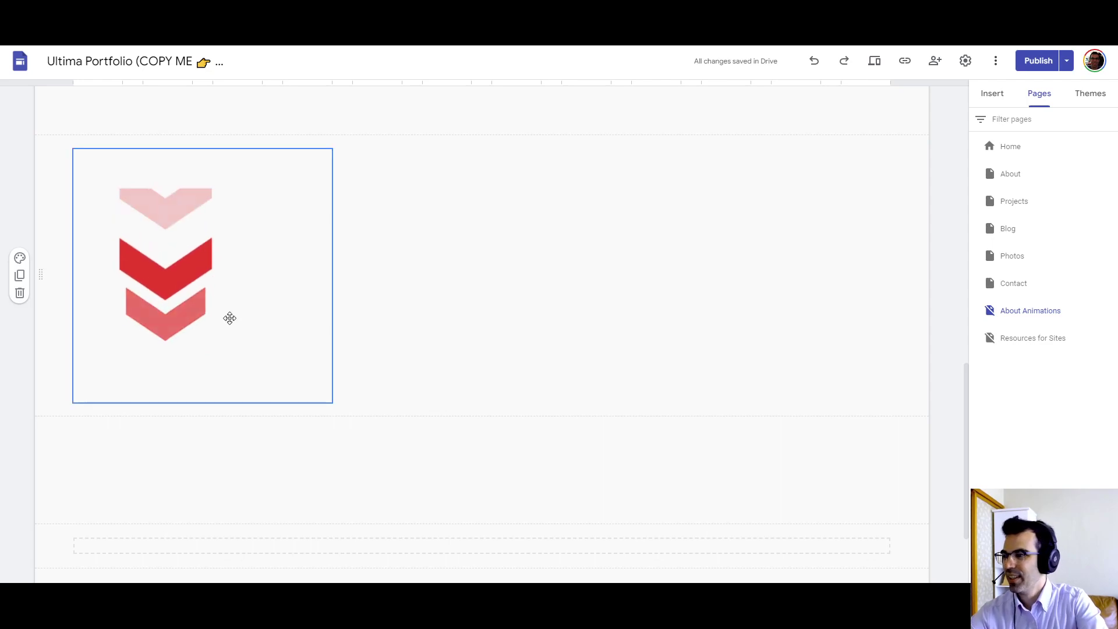
Open the arrow animation's embed code and add align="center" to the lottie-player tag between the speed and style attributes
scroll(503, 314, "up", 3)
left_click(130, 309)
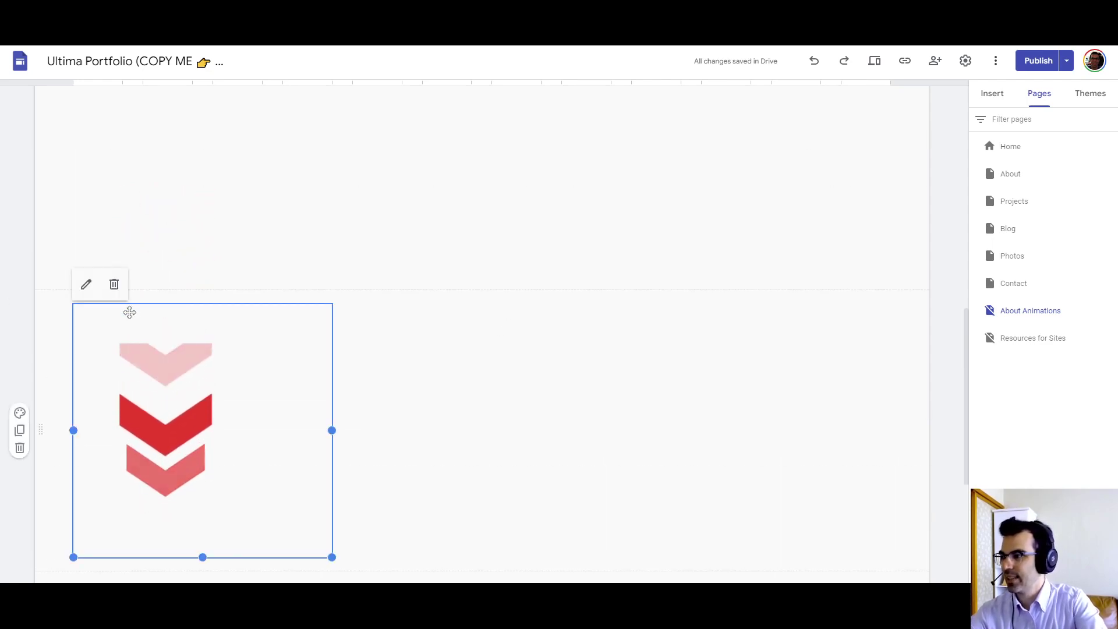
left_click(84, 285)
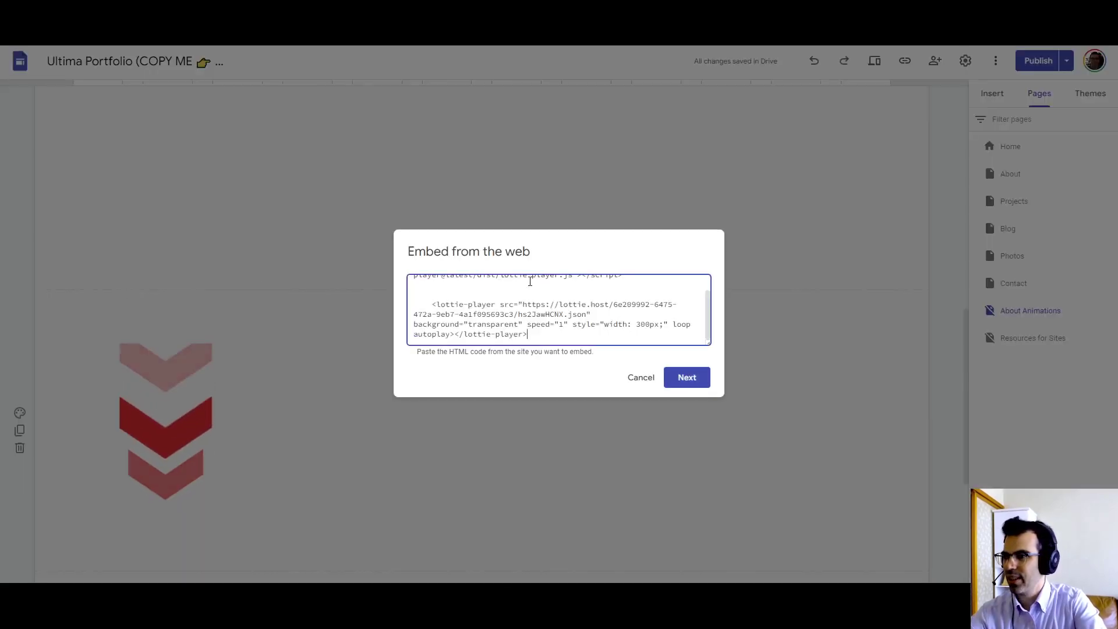
left_click(713, 349)
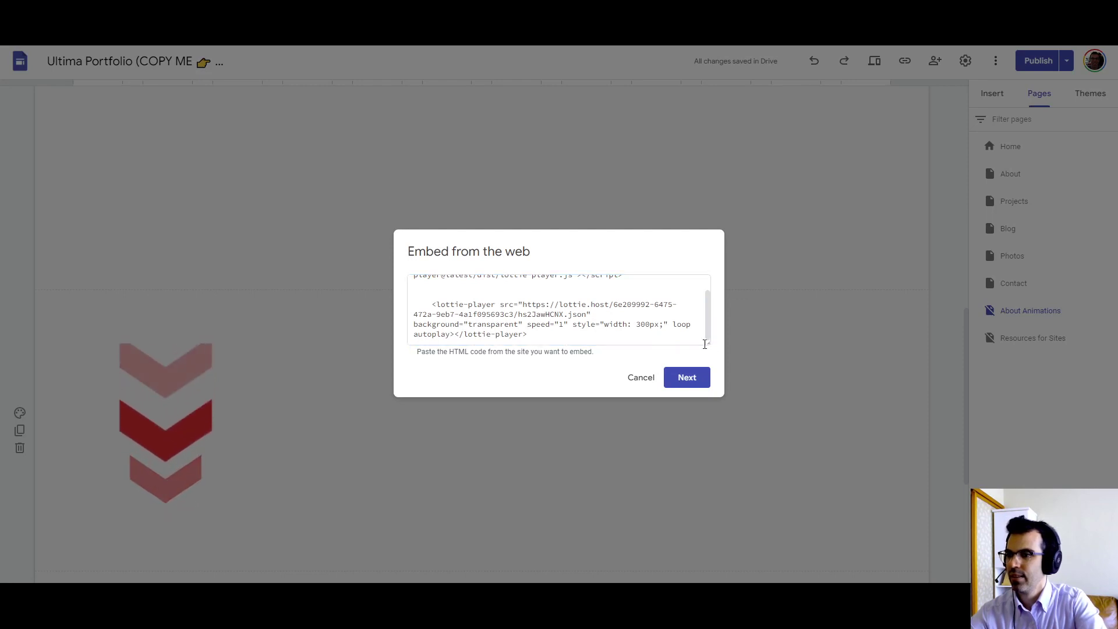
left_click(573, 326)
type("align=\"c")
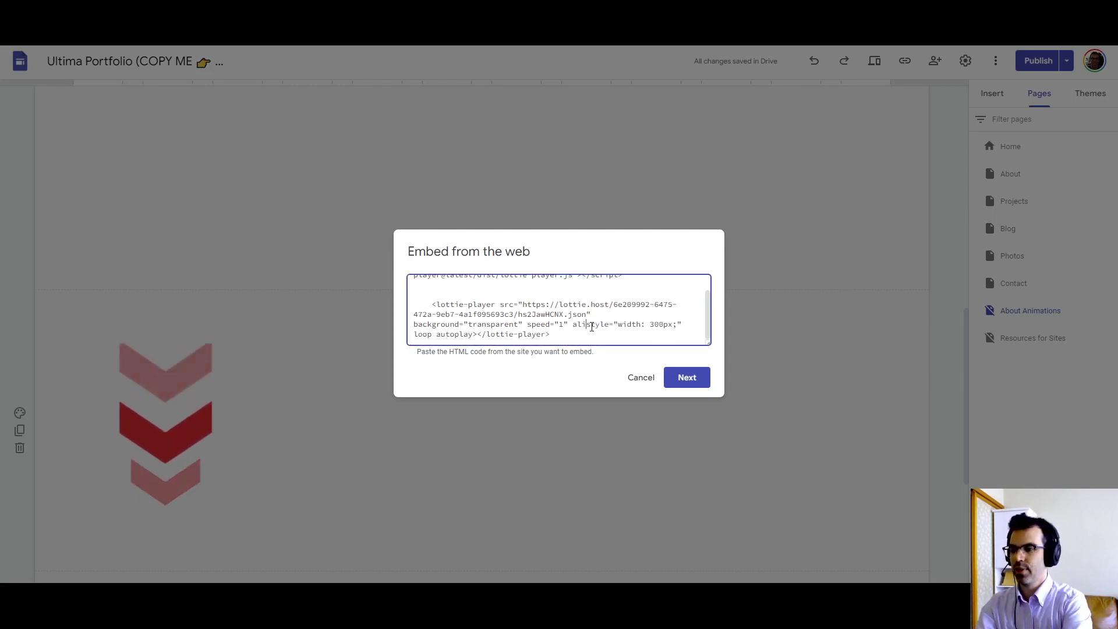
type("enter\" style=\"")
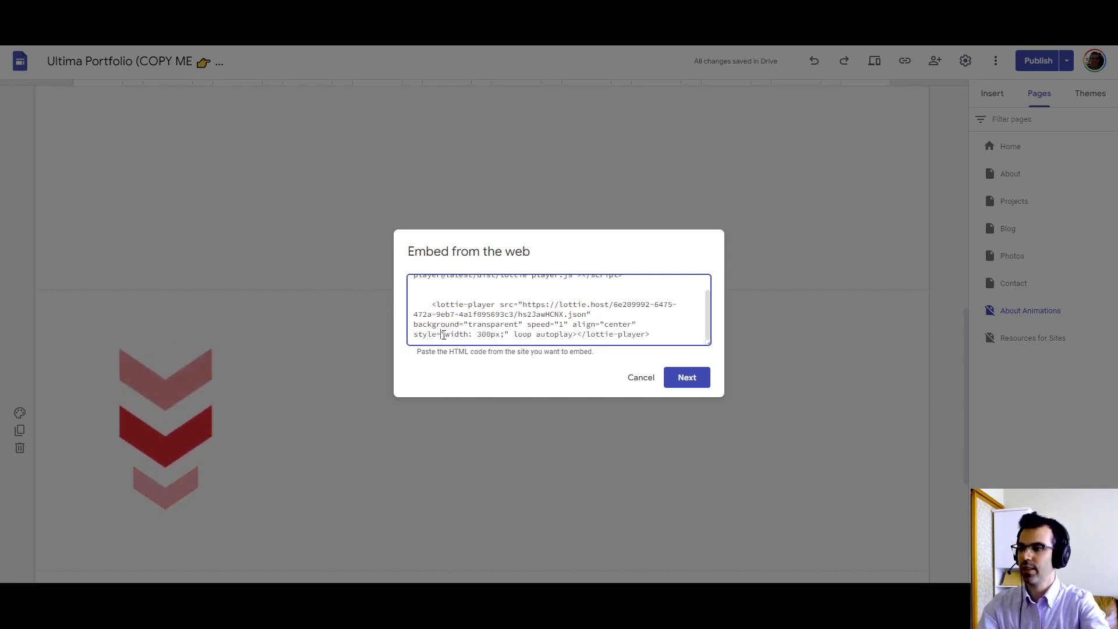
Add margin:auto; before the width in the player's style, apply the updated embed and deselect it
type("margin:auto;")
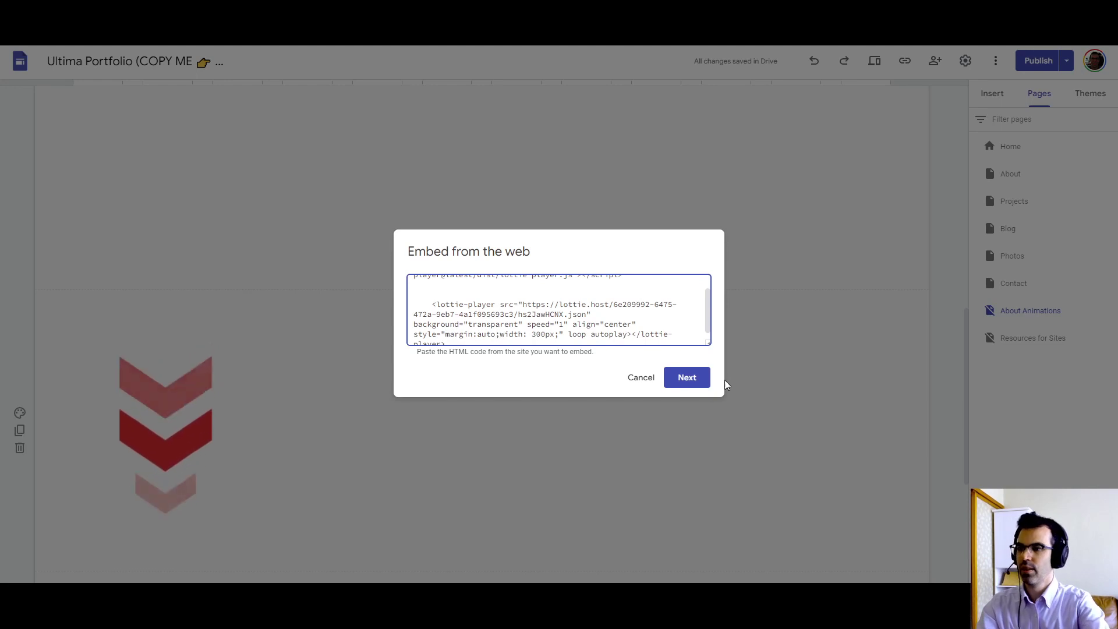
left_click(683, 377)
left_click(682, 427)
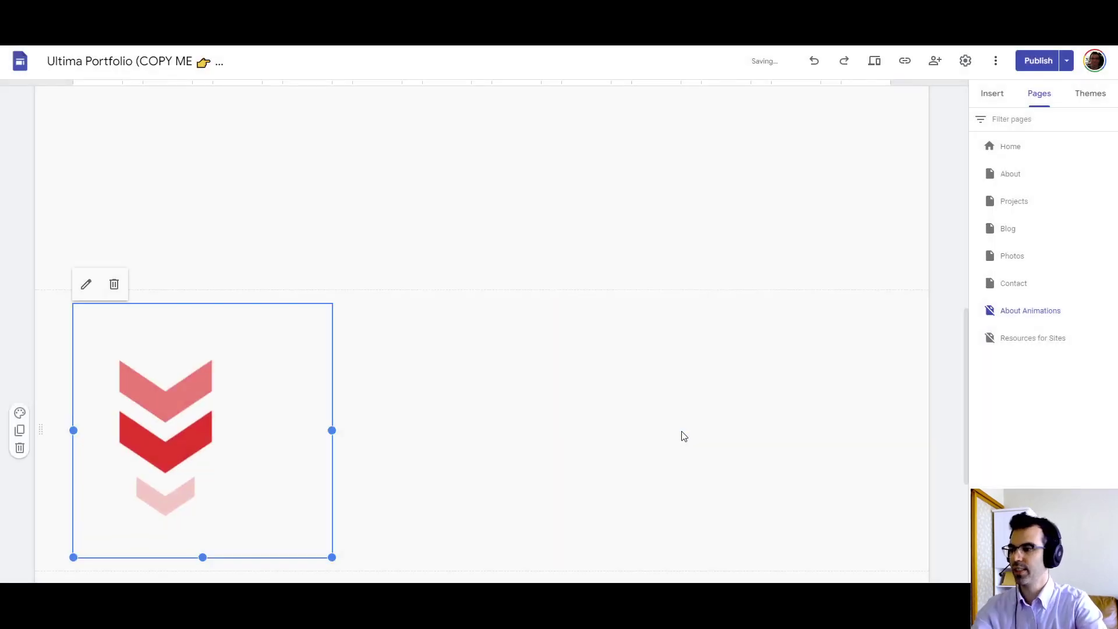
scroll(439, 404, "up", 2)
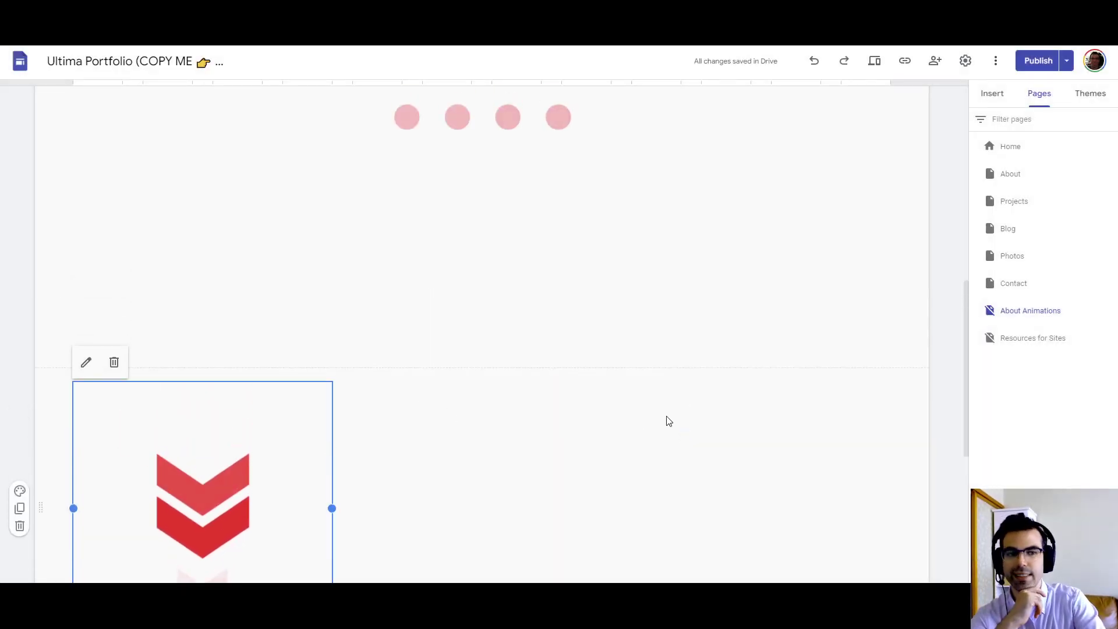
left_click(641, 419)
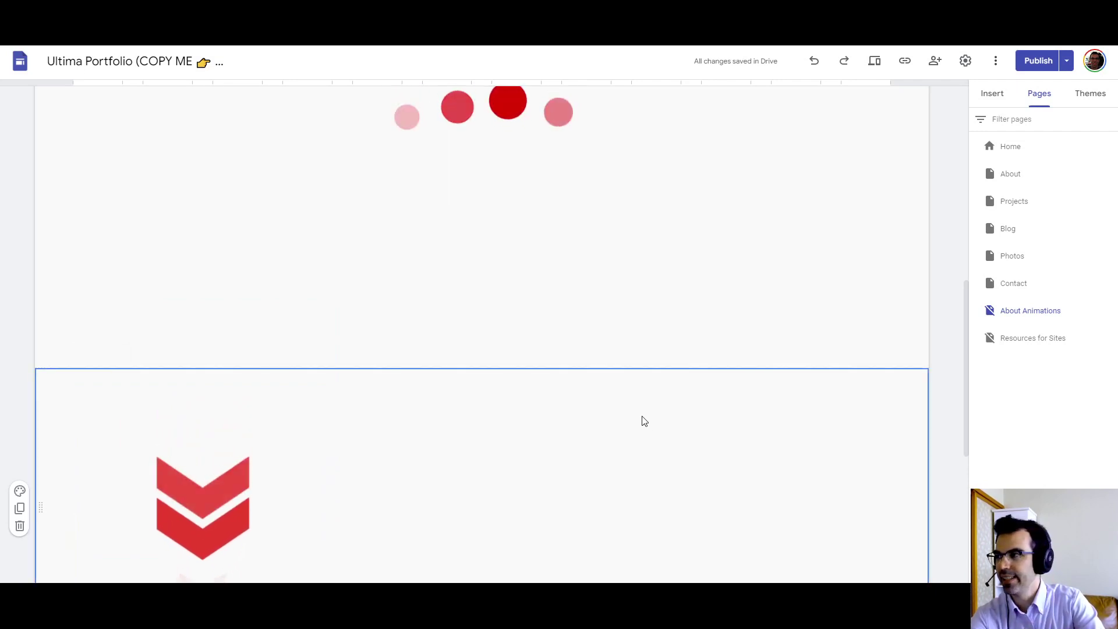
Move the arrow animation's frame to the horizontal centre of its section, reduce its width and height, and deselect it
scroll(249, 367, "down", 3)
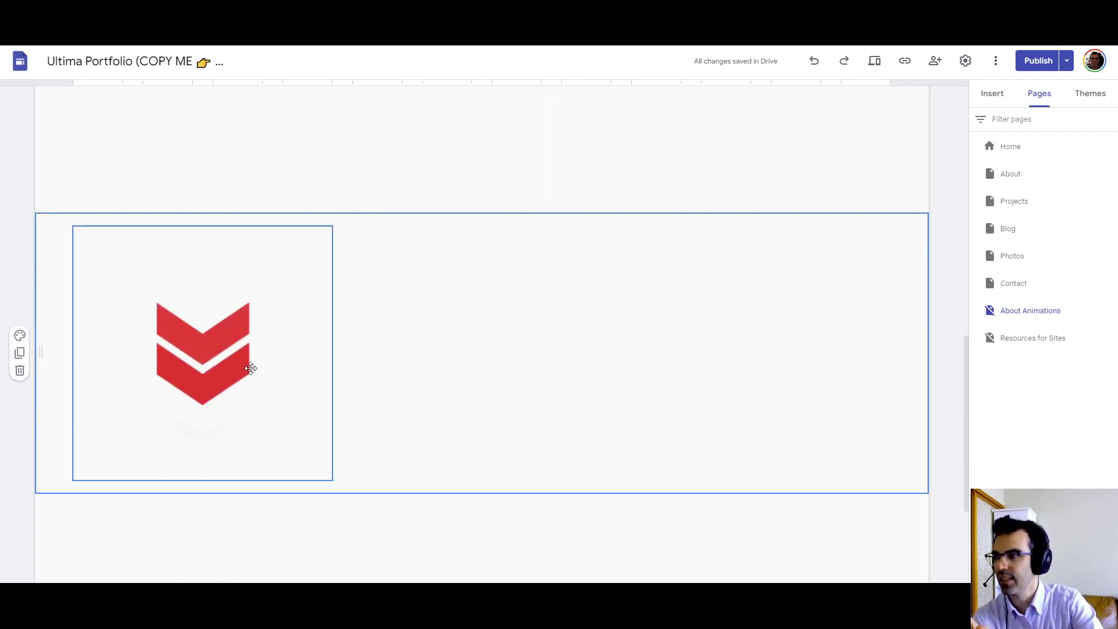
left_click(249, 382)
left_click_drag(137, 350, 501, 347)
left_click(526, 425)
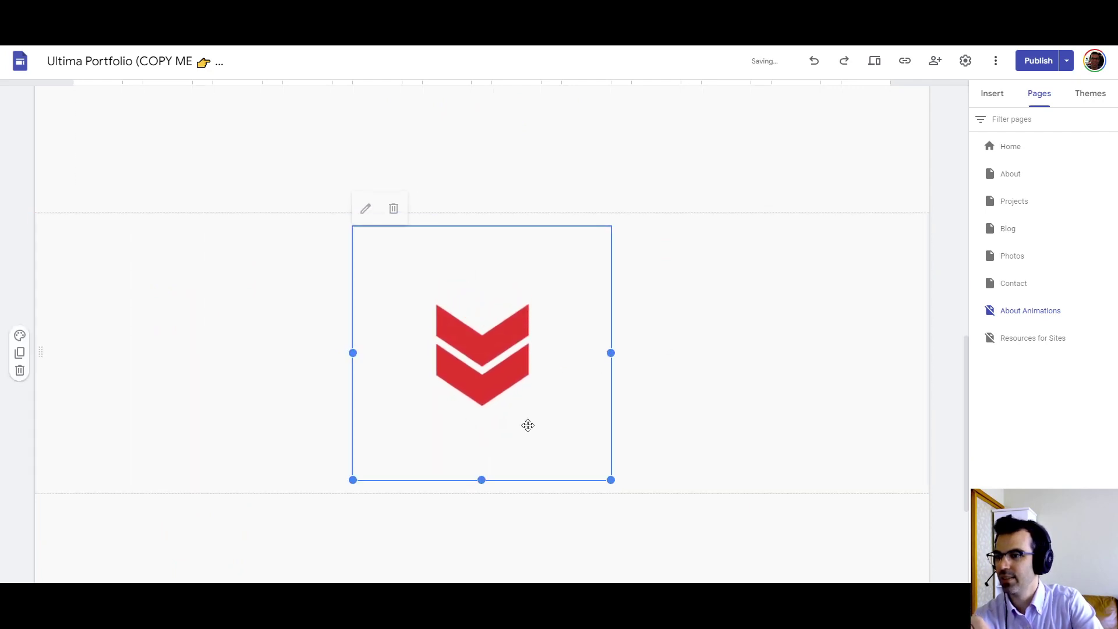
left_click_drag(611, 479, 562, 355)
left_click(605, 324)
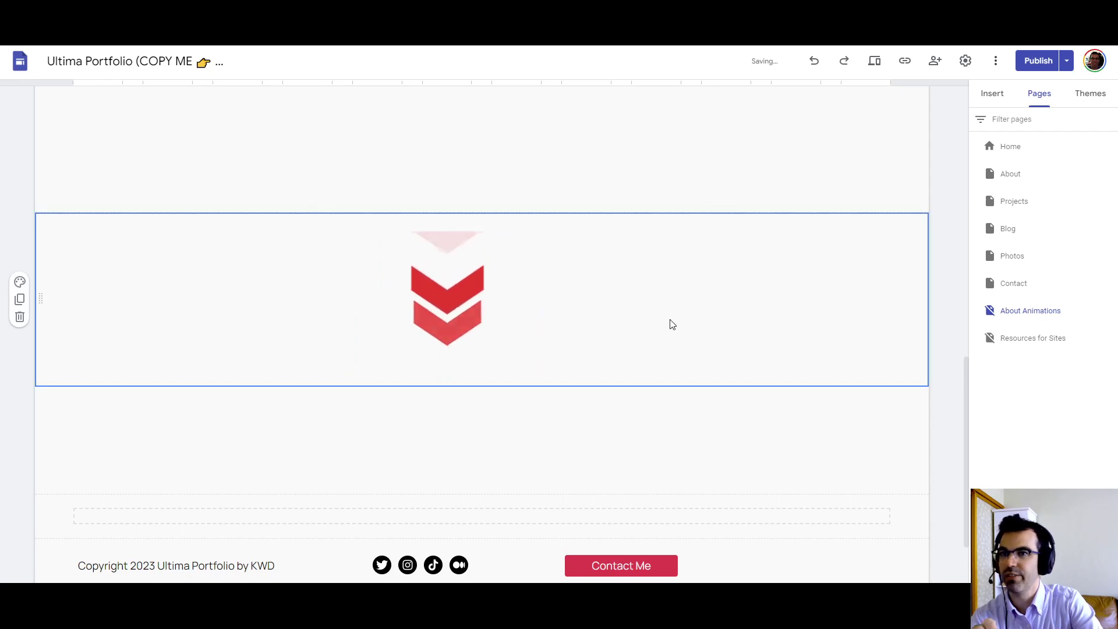
Review the arrow animation's embed code and close it without changes
scroll(870, 116, "up", 4)
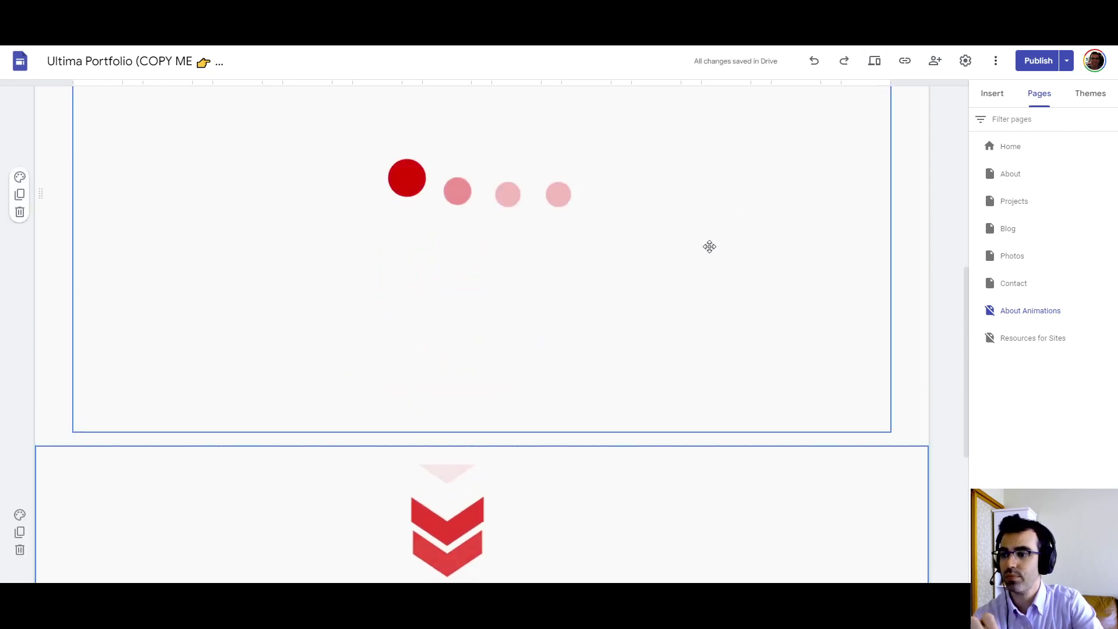
scroll(713, 319, "down", 3)
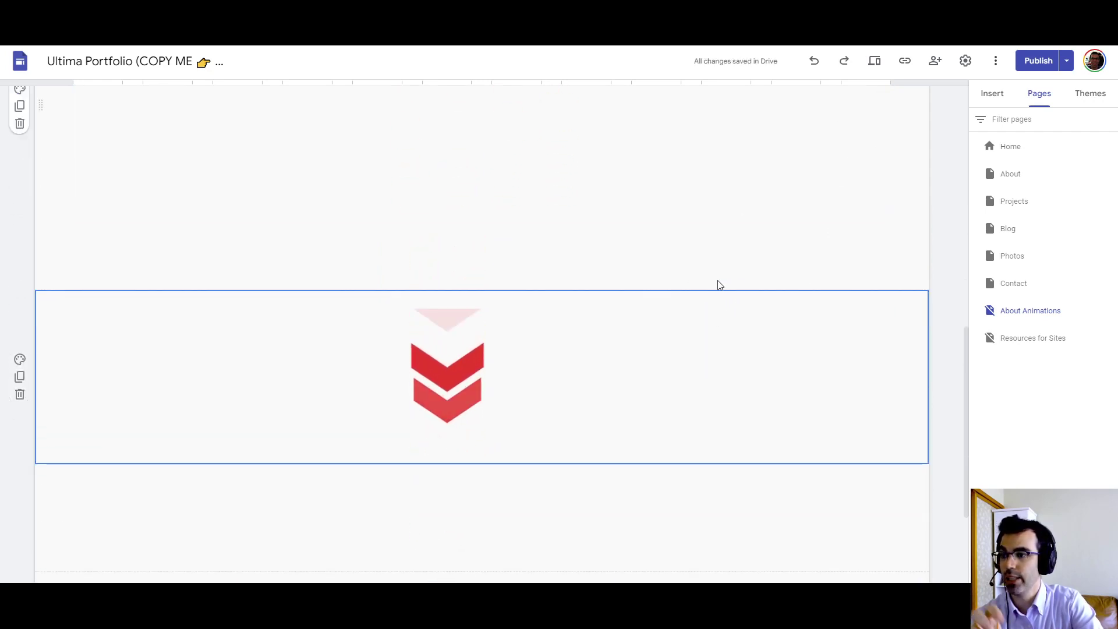
double_click(470, 377)
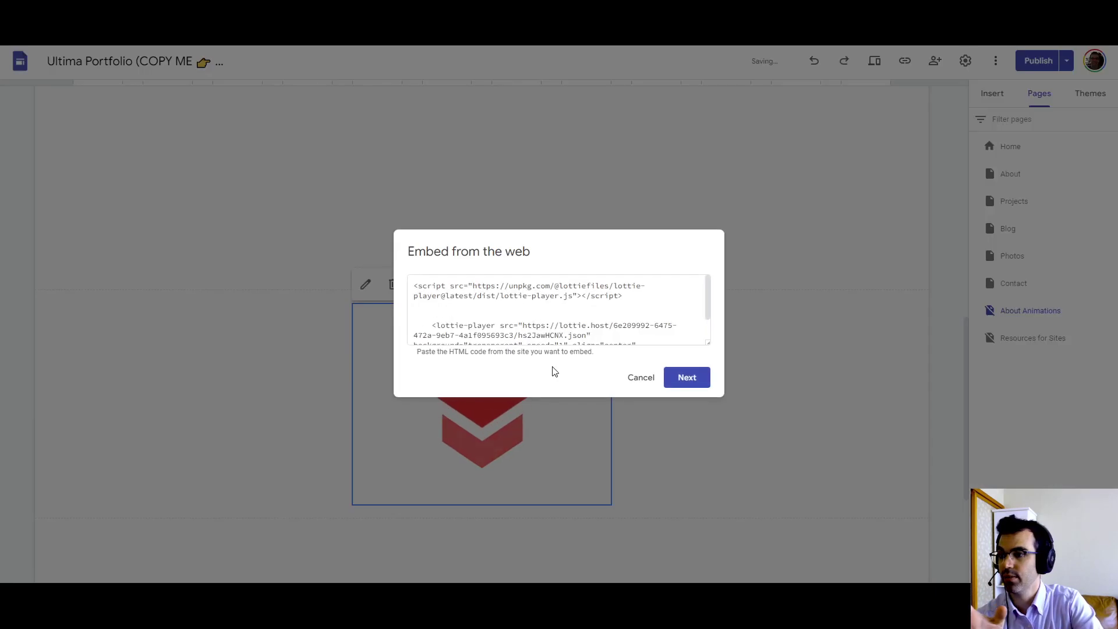
left_click(641, 378)
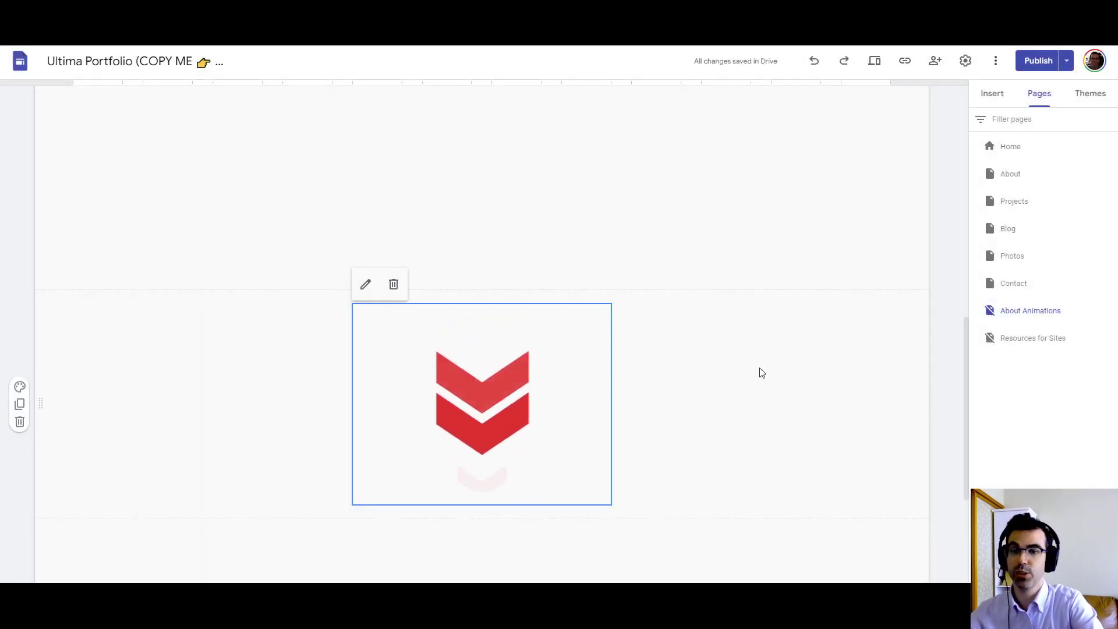
scroll(801, 329, "up", 5)
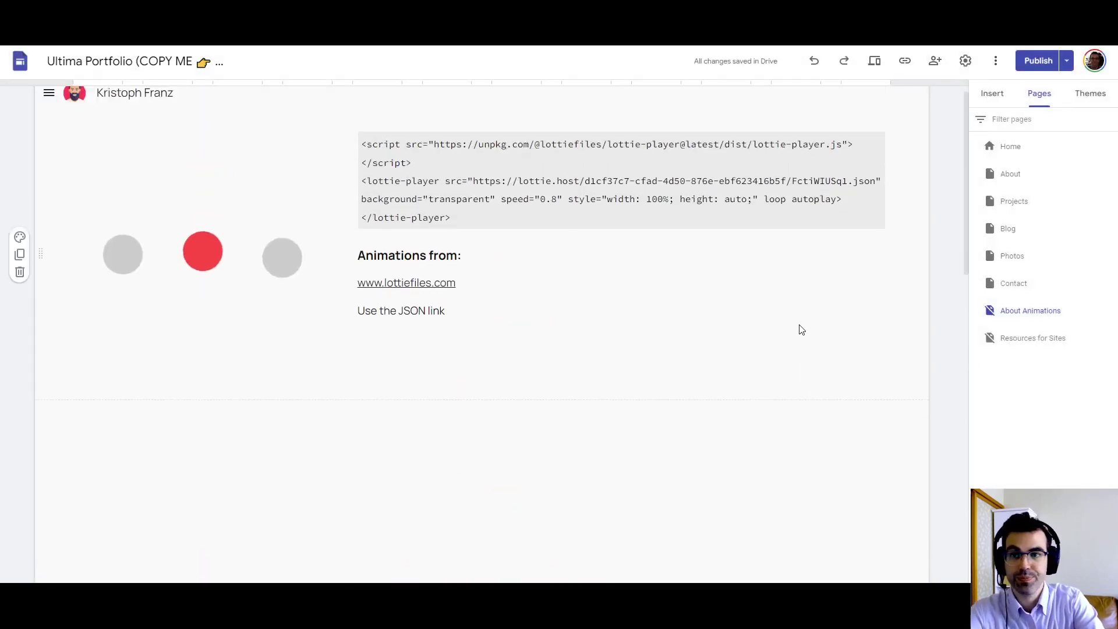
left_click(844, 327)
left_click(911, 216)
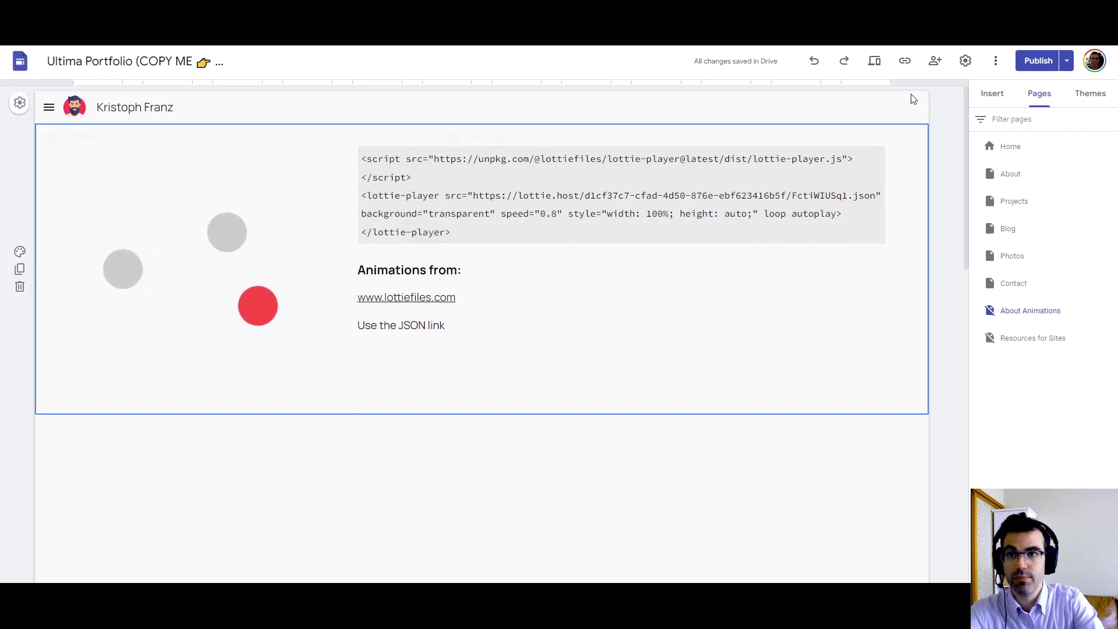
mouse_move(908, 35)
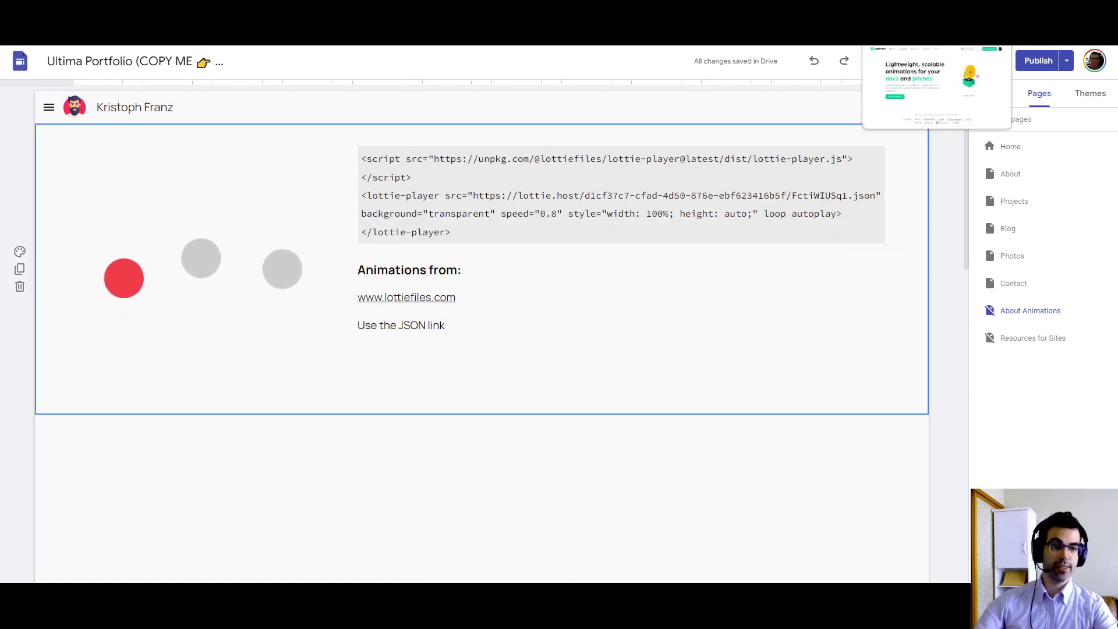